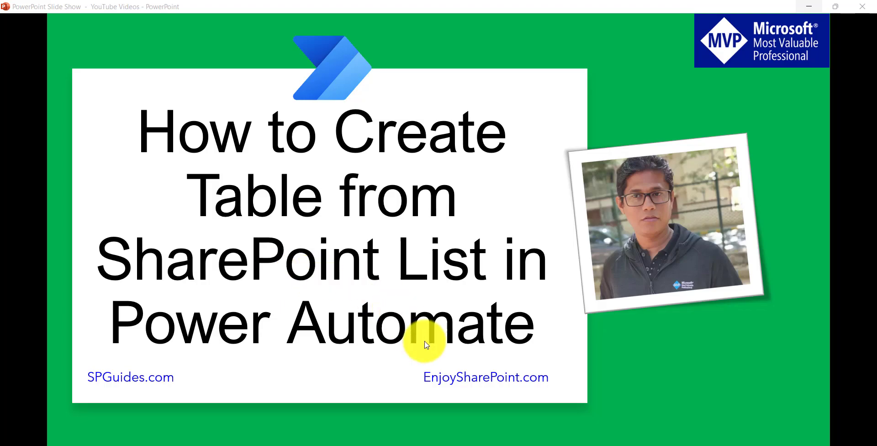
- Leave the PowerPoint slideshow and show the SharePoint Project Management list in Chrome
{"action": "left_click", "coordinate": [548, 432]}
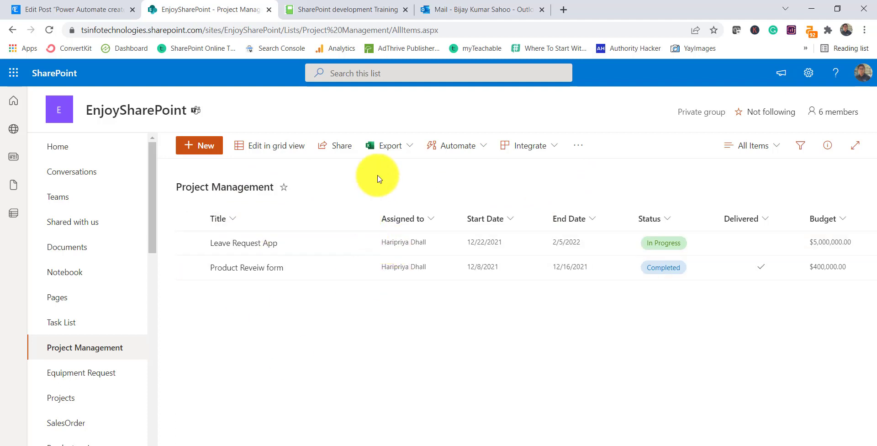
- Open a new blank Chrome tab next to the Project Management list tab
{"action": "left_click", "coordinate": [565, 10]}
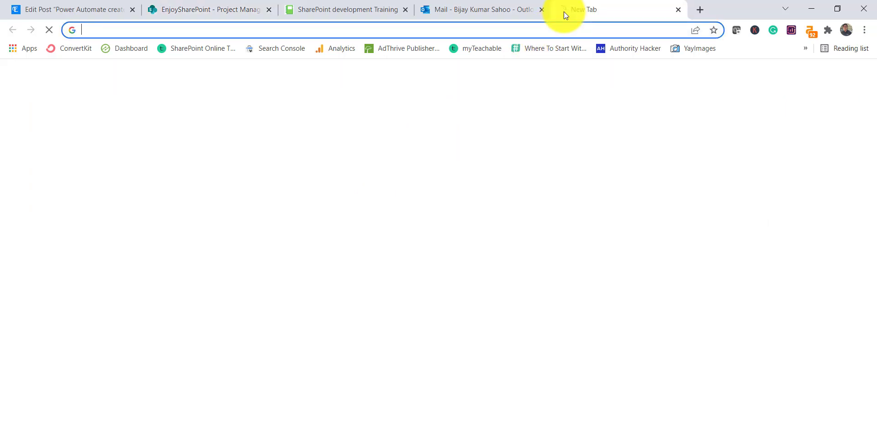
- Go to flow.microsoft.com and open Power Automate's Create page
{"action": "type", "text": "flow.microsoft.com"}
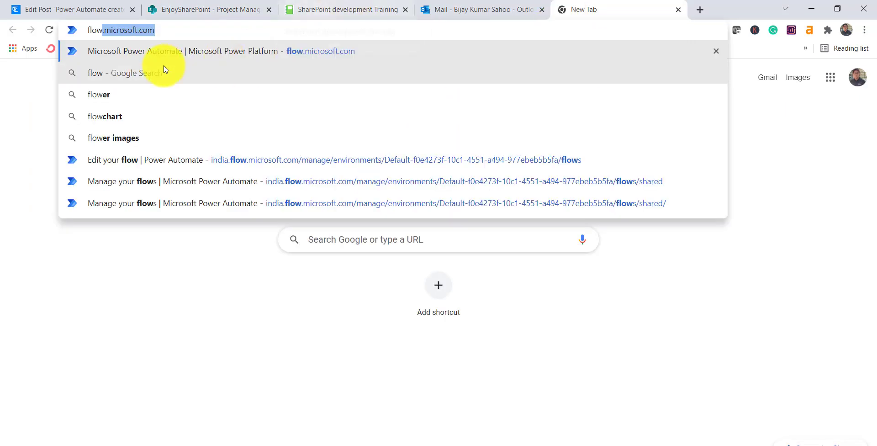
{"action": "left_click", "coordinate": [192, 48]}
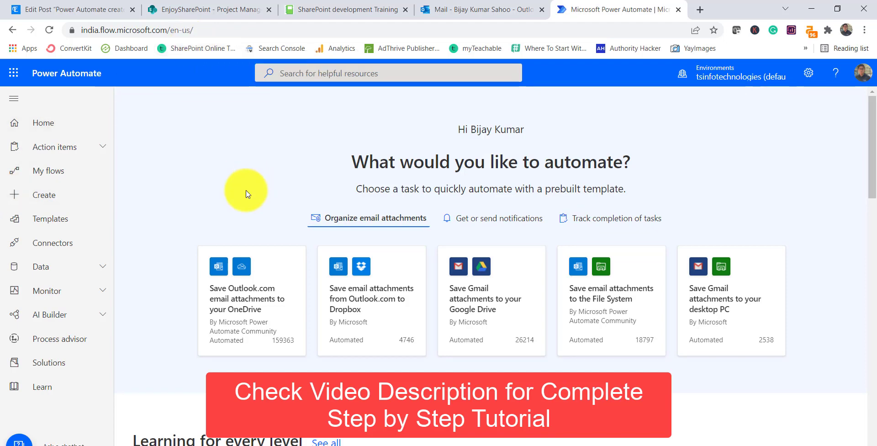
{"action": "left_click", "coordinate": [46, 195]}
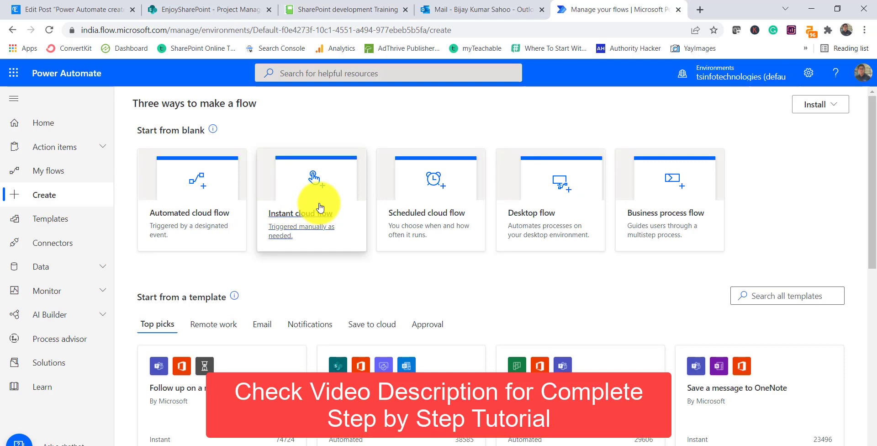
- Create an instant cloud flow named 'Create a Table from List Item Flow' with a manual trigger
{"action": "left_click", "coordinate": [319, 208]}
{"action": "left_click", "coordinate": [477, 164]}
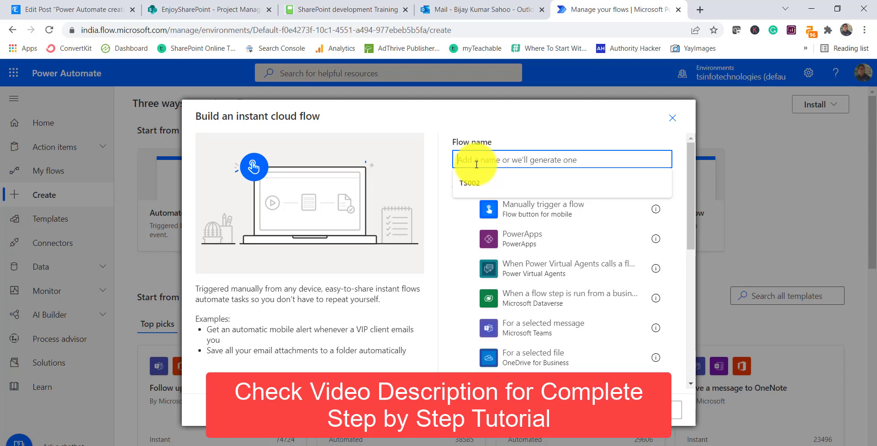
{"action": "left_click", "coordinate": [476, 164]}
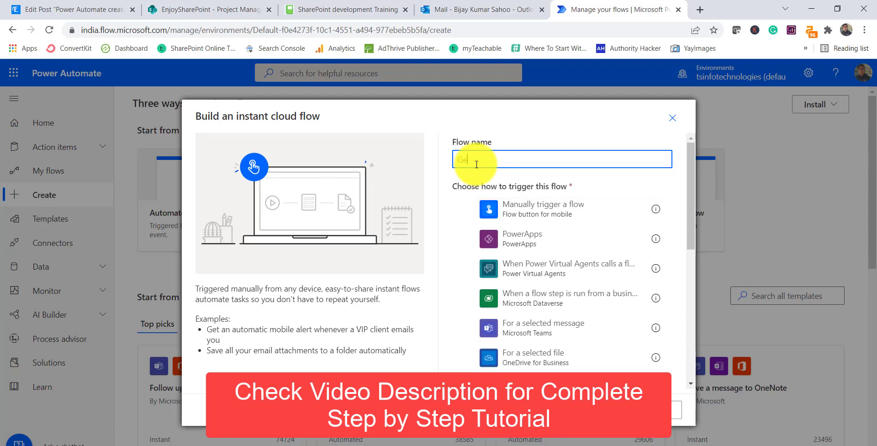
{"action": "type", "text": "Create"}
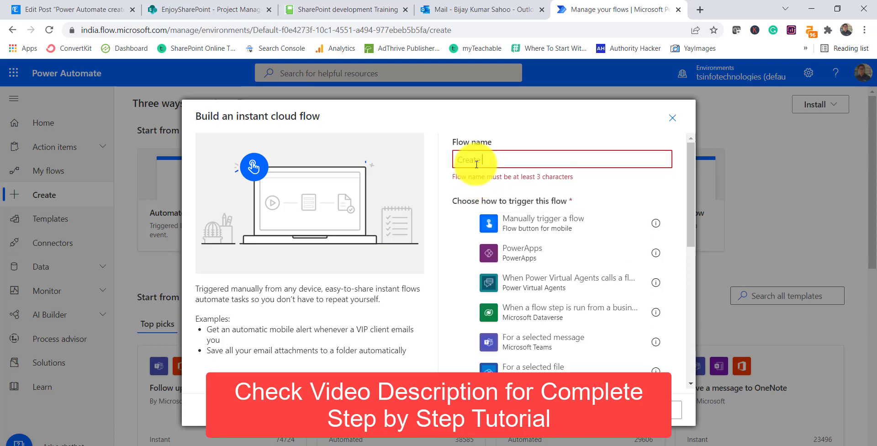
{"action": "type", "text": " a Table from List Item Flow"}
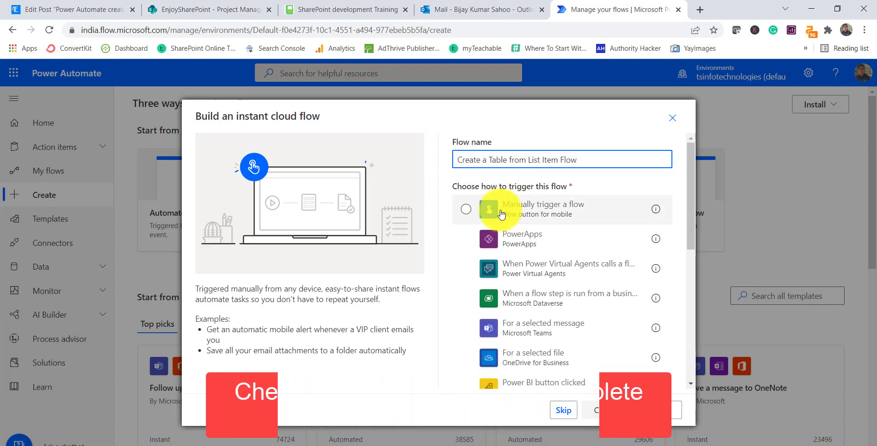
{"action": "left_click", "coordinate": [498, 209]}
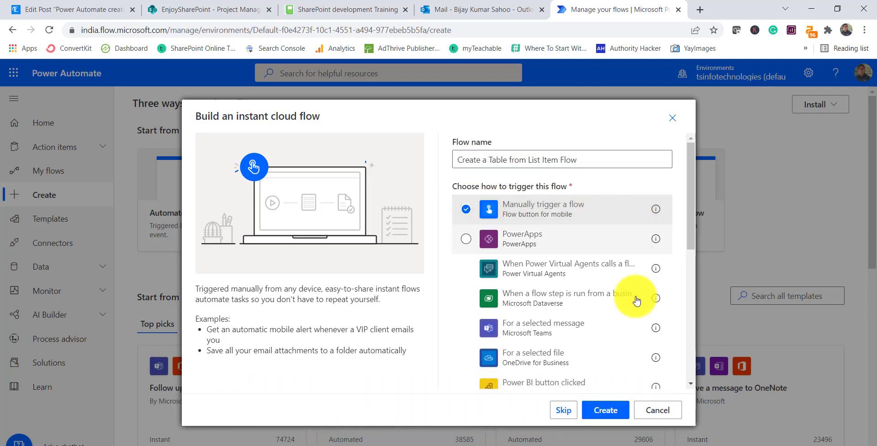
{"action": "left_click", "coordinate": [611, 410]}
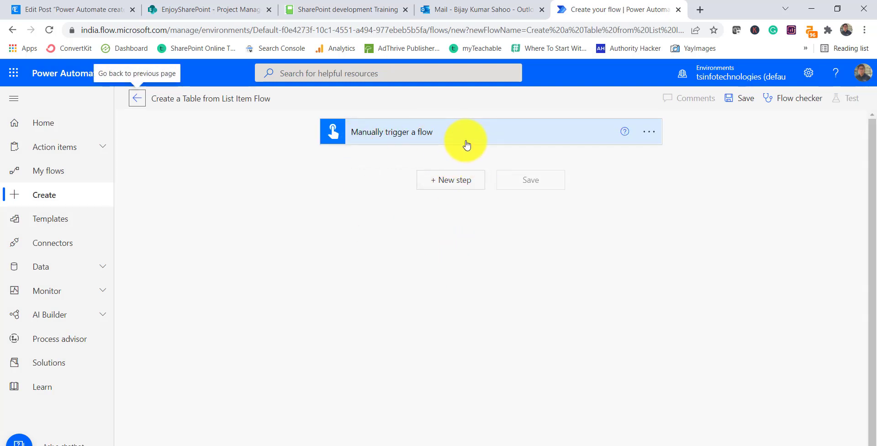
- Add the SharePoint Get items action below the manual trigger
{"action": "left_click", "coordinate": [459, 180]}
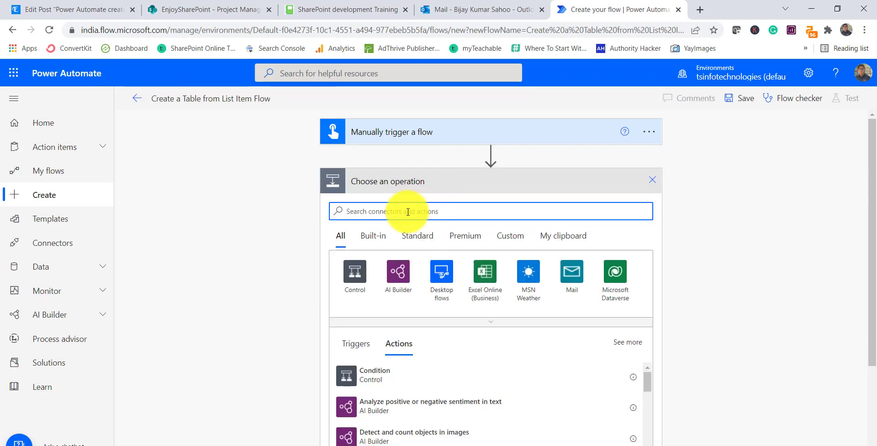
{"action": "type", "text": "get items"}
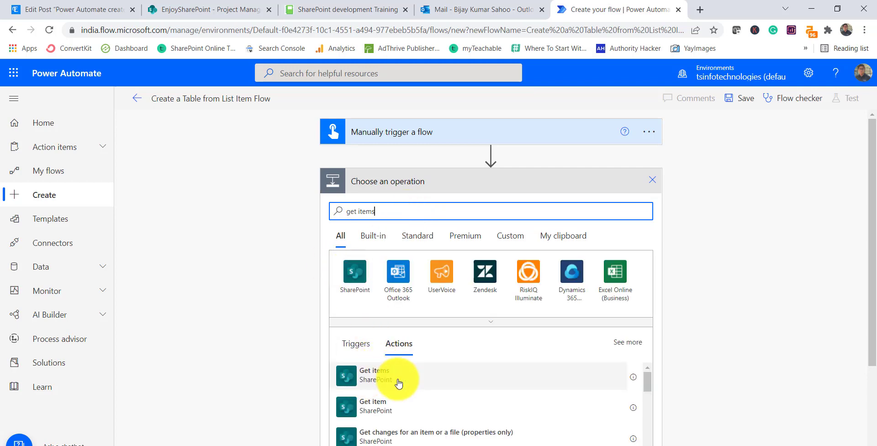
{"action": "scroll", "coordinate": [734, 294], "scroll_direction": "down", "scroll_amount": 3}
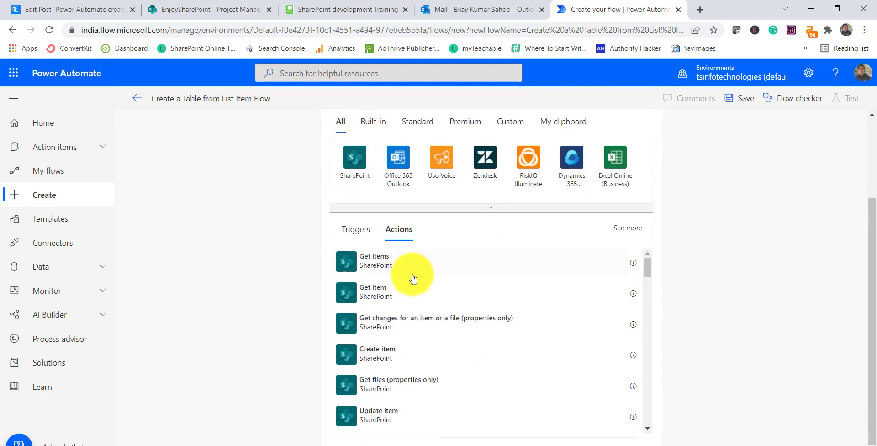
{"action": "left_click", "coordinate": [387, 270]}
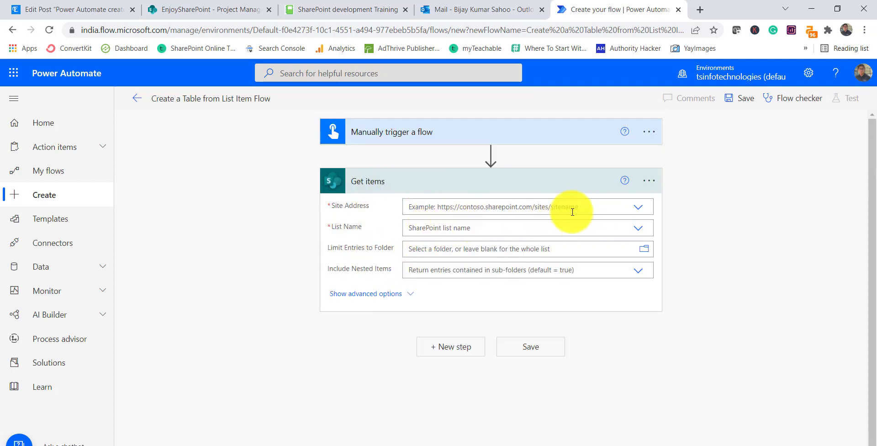
- Set the Get items site address to the EnjoySharePoint site URL taken from the SharePoint tab
{"action": "left_click", "coordinate": [639, 209]}
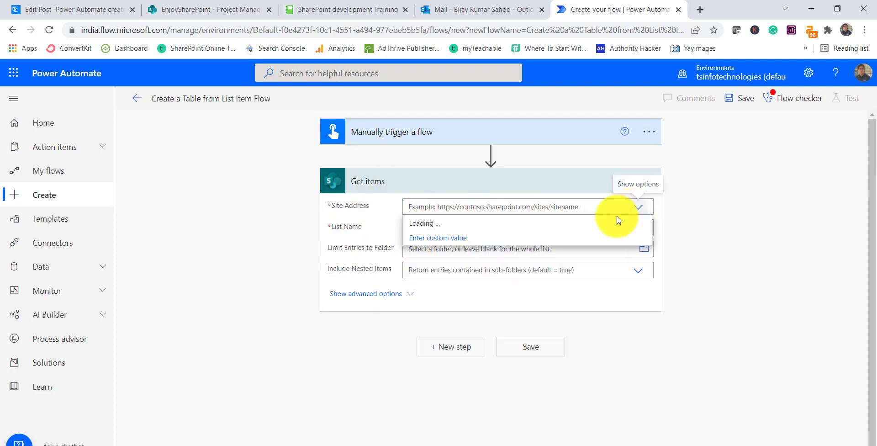
{"action": "scroll", "coordinate": [548, 305], "scroll_direction": "down", "scroll_amount": 2}
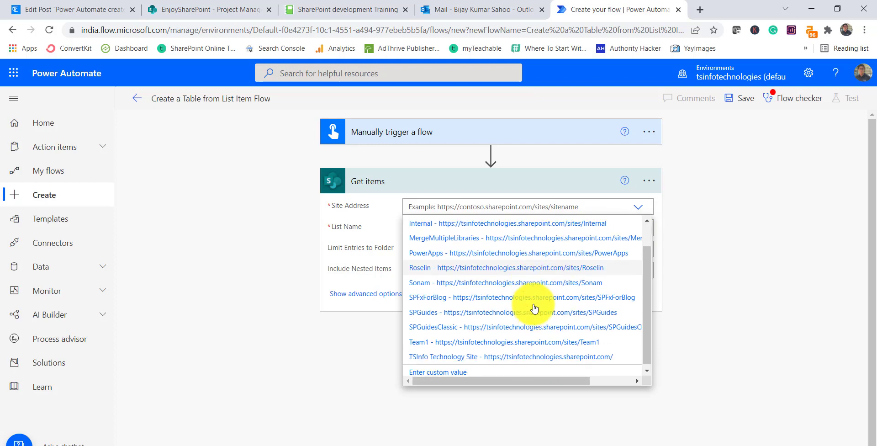
{"action": "scroll", "coordinate": [526, 311], "scroll_direction": "up", "scroll_amount": 2}
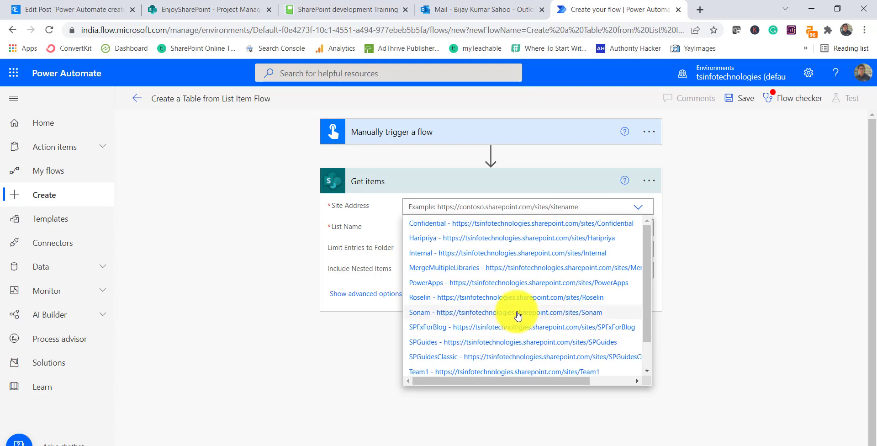
{"action": "scroll", "coordinate": [516, 315], "scroll_direction": "down", "scroll_amount": 2}
{"action": "left_click", "coordinate": [460, 369]}
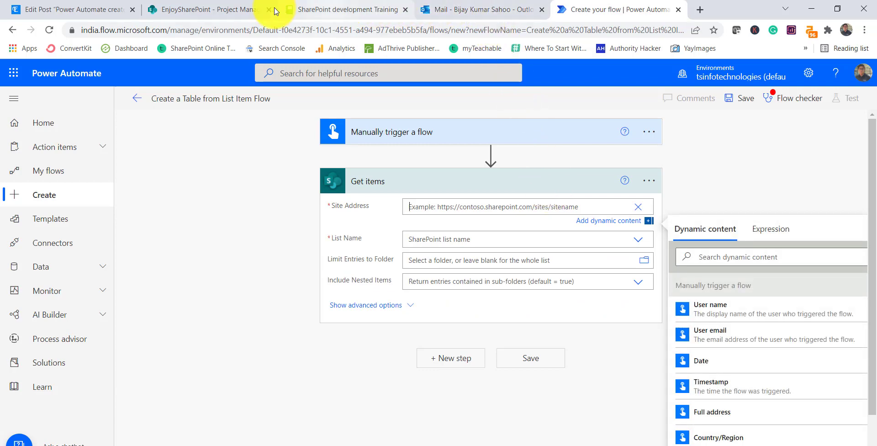
{"action": "left_click", "coordinate": [224, 11]}
{"action": "left_click", "coordinate": [261, 29]}
{"action": "left_click_drag", "start_coordinate": [311, 29], "coordinate": [84, 37]}
{"action": "key", "text": "ctrl+c"}
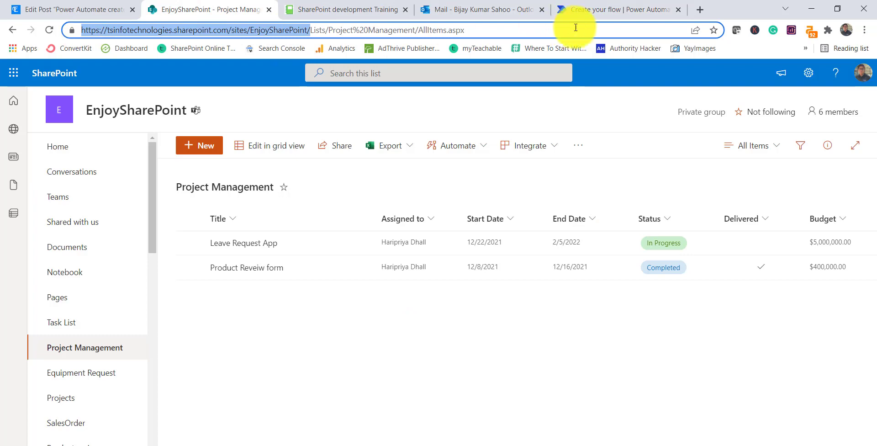
{"action": "left_click", "coordinate": [609, 11]}
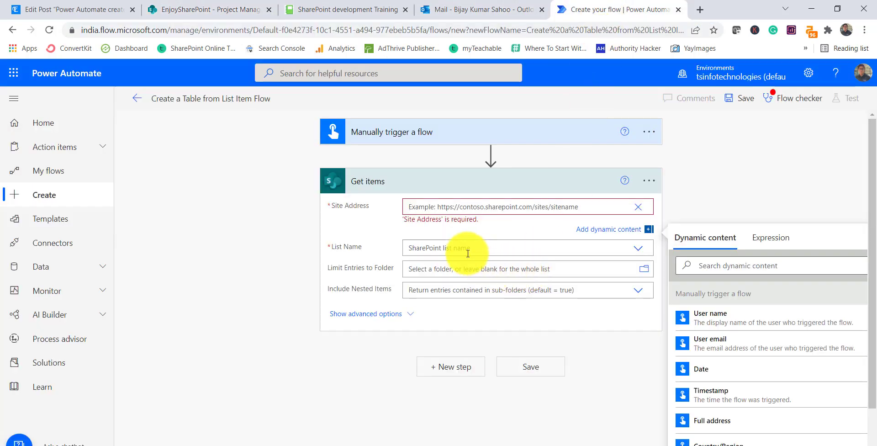
{"action": "key", "text": "ctrl+v"}
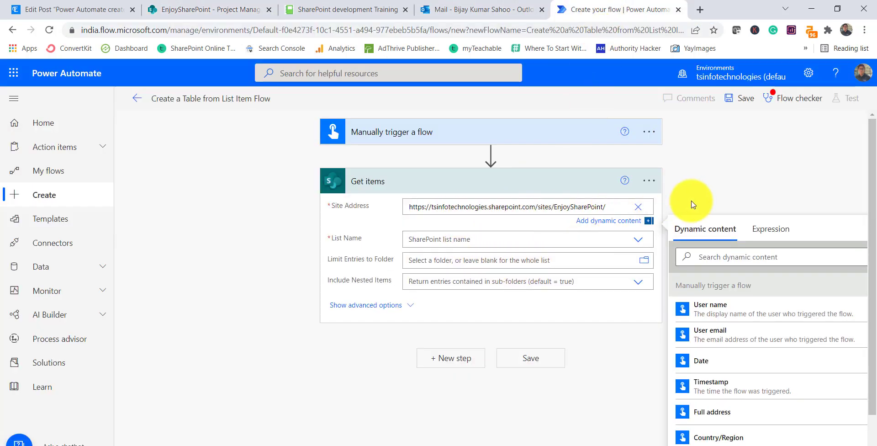
{"action": "left_click", "coordinate": [696, 204]}
- Choose the Project Management list and collapse the Get items card
{"action": "left_click", "coordinate": [489, 230]}
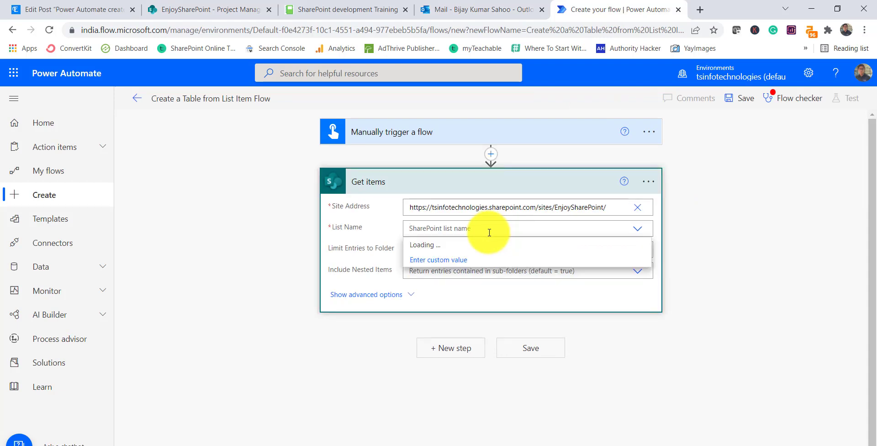
{"action": "scroll", "coordinate": [475, 326], "scroll_direction": "down", "scroll_amount": 6}
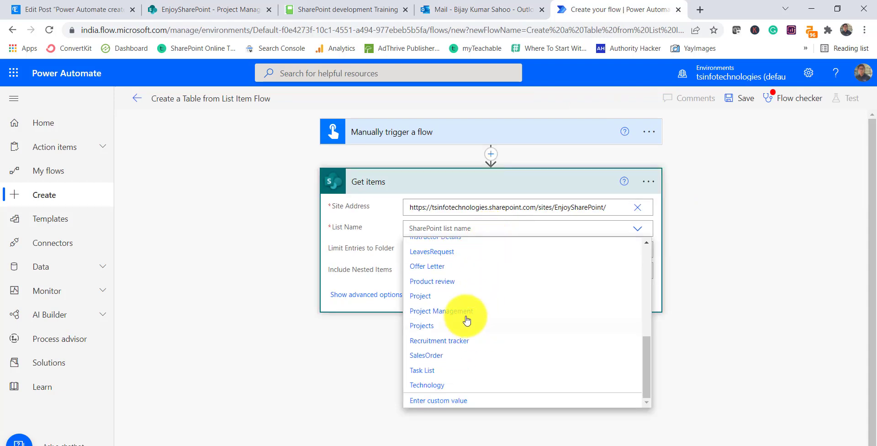
{"action": "left_click", "coordinate": [506, 309]}
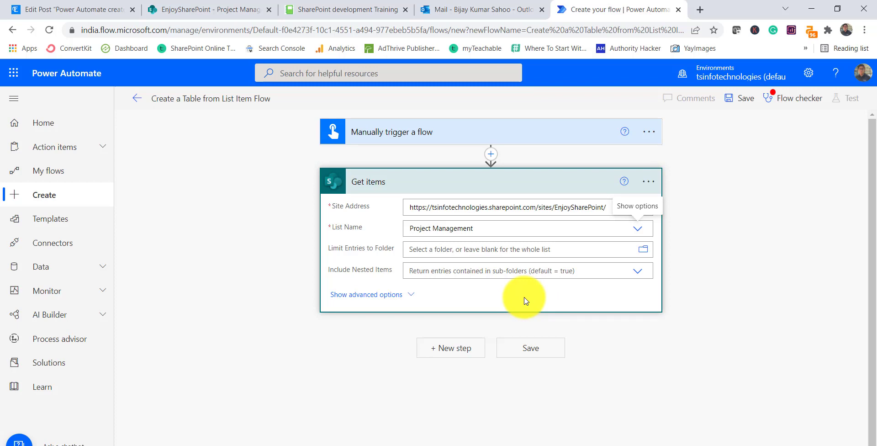
{"action": "left_click", "coordinate": [365, 295]}
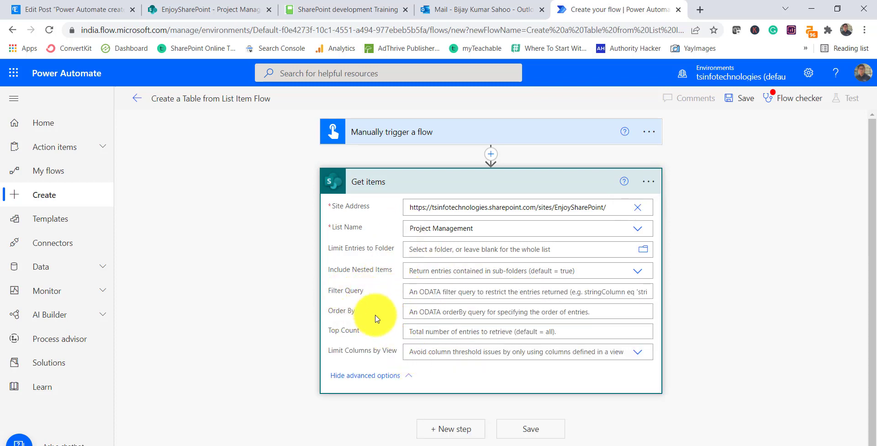
{"action": "left_click", "coordinate": [388, 375]}
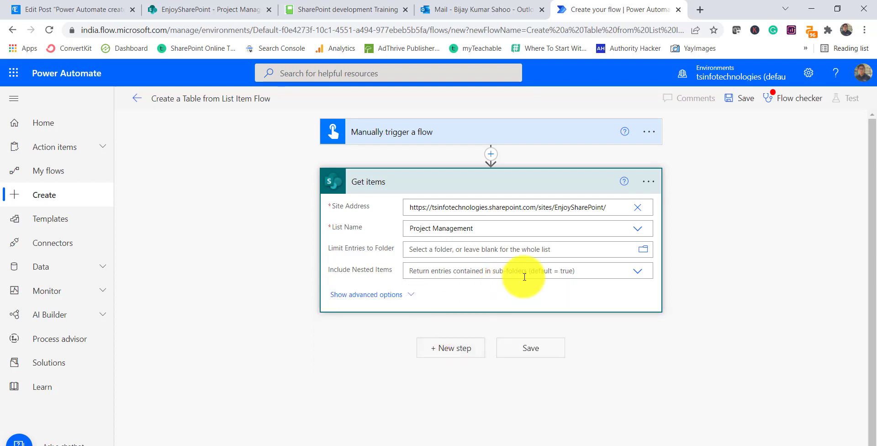
{"action": "left_click", "coordinate": [554, 181]}
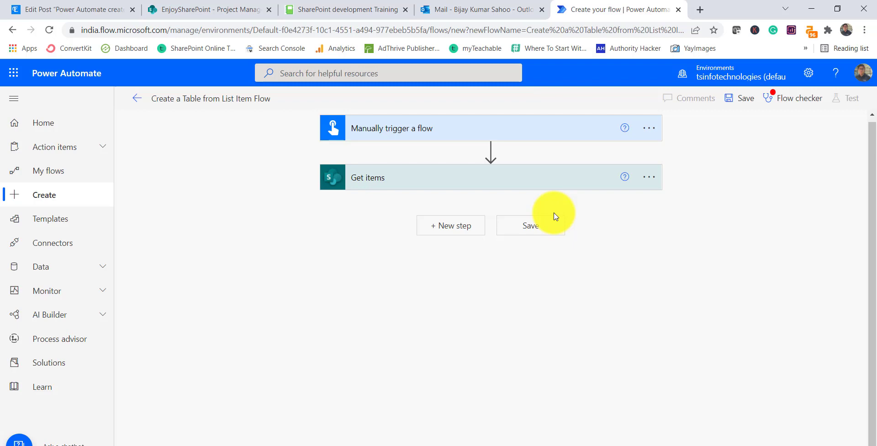
{"action": "left_click", "coordinate": [98, 9]}
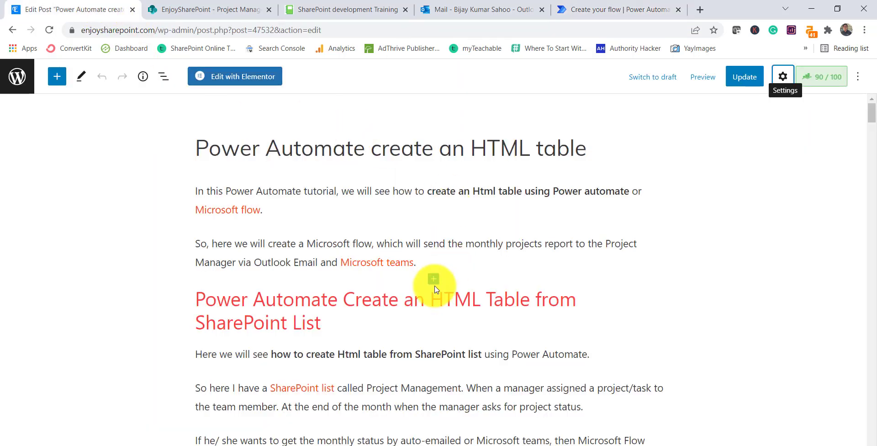
{"action": "scroll", "coordinate": [492, 332], "scroll_direction": "down", "scroll_amount": 6}
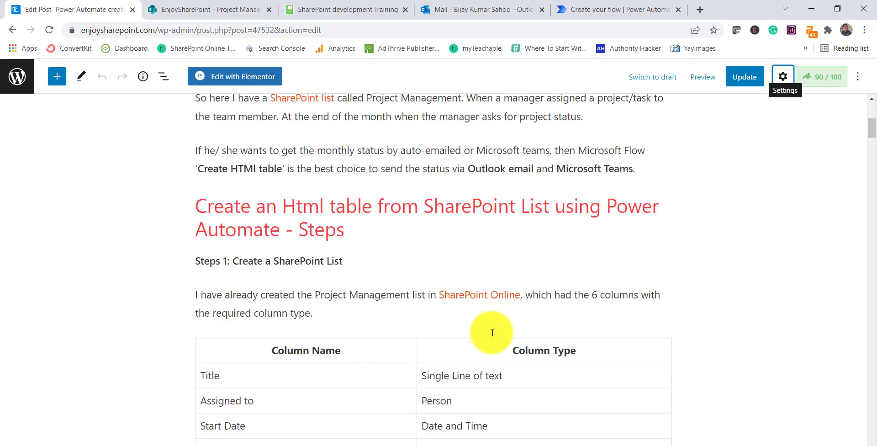
{"action": "scroll", "coordinate": [493, 332], "scroll_direction": "down", "scroll_amount": 5}
{"action": "scroll", "coordinate": [397, 333], "scroll_direction": "down", "scroll_amount": 5}
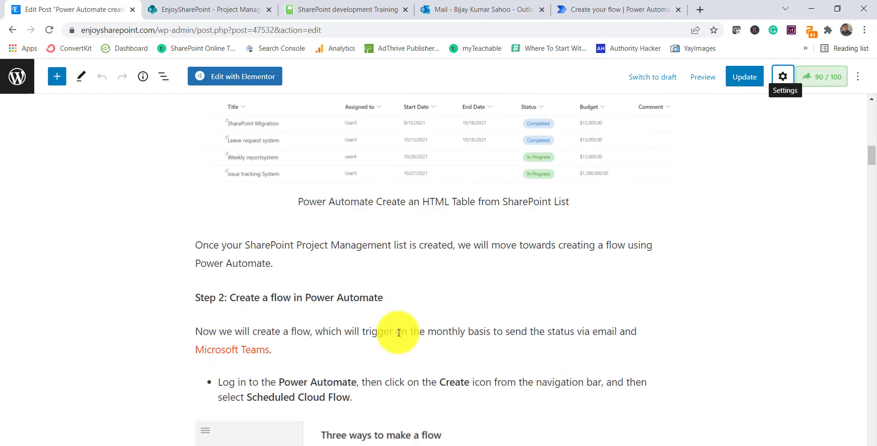
{"action": "scroll", "coordinate": [398, 332], "scroll_direction": "down", "scroll_amount": 5}
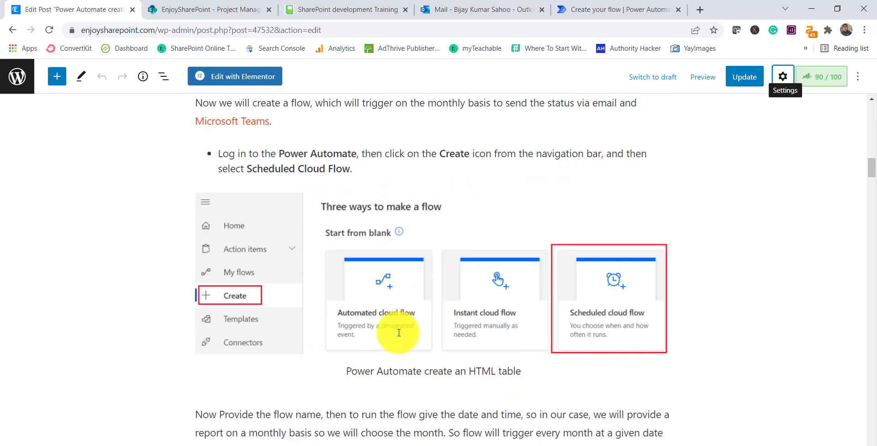
{"action": "left_click", "coordinate": [599, 9]}
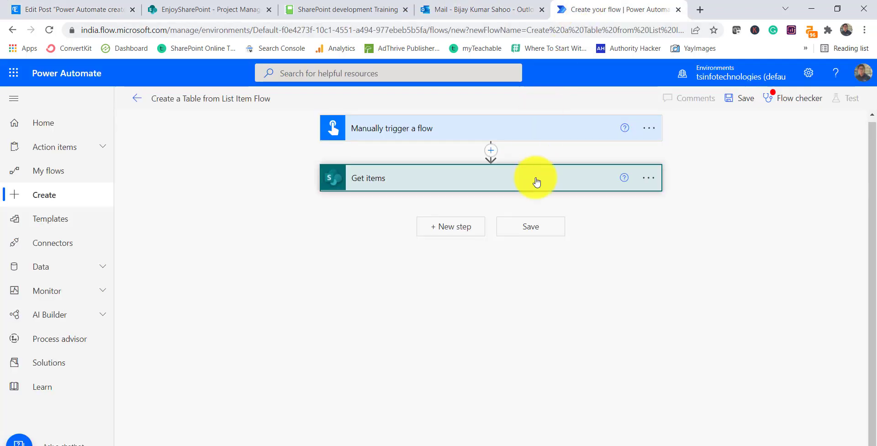
- Add a Create HTML table action after Get items with From set to value
{"action": "left_click", "coordinate": [455, 228]}
{"action": "type", "text": "create html table"}
{"action": "scroll", "coordinate": [553, 302], "scroll_direction": "down", "scroll_amount": 4}
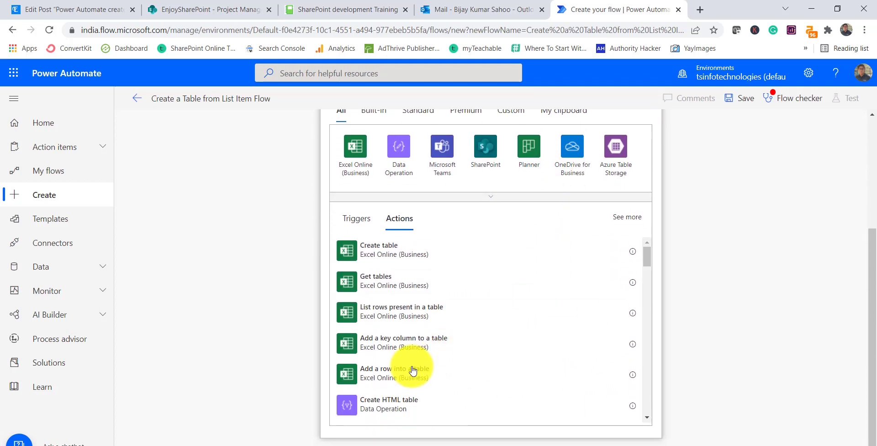
{"action": "scroll", "coordinate": [442, 326], "scroll_direction": "down", "scroll_amount": 1}
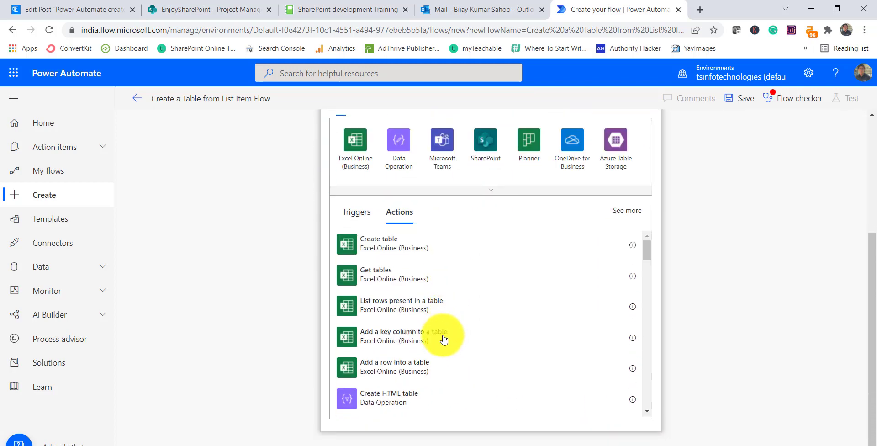
{"action": "left_click", "coordinate": [407, 401]}
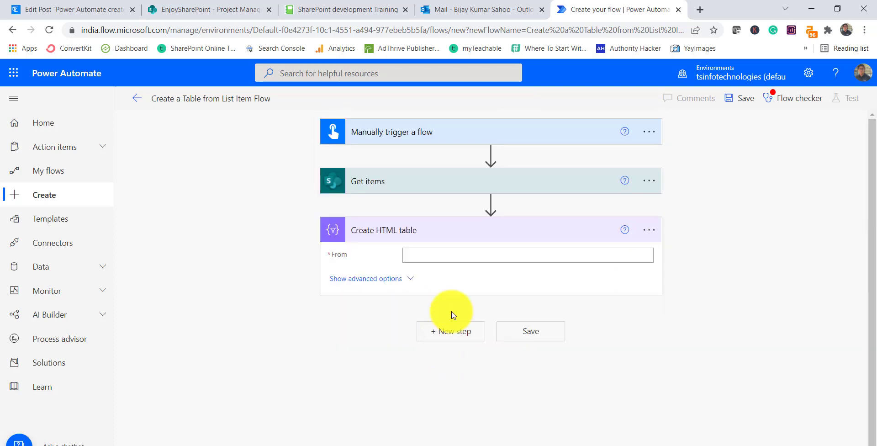
{"action": "left_click", "coordinate": [446, 258]}
{"action": "left_click", "coordinate": [681, 360]}
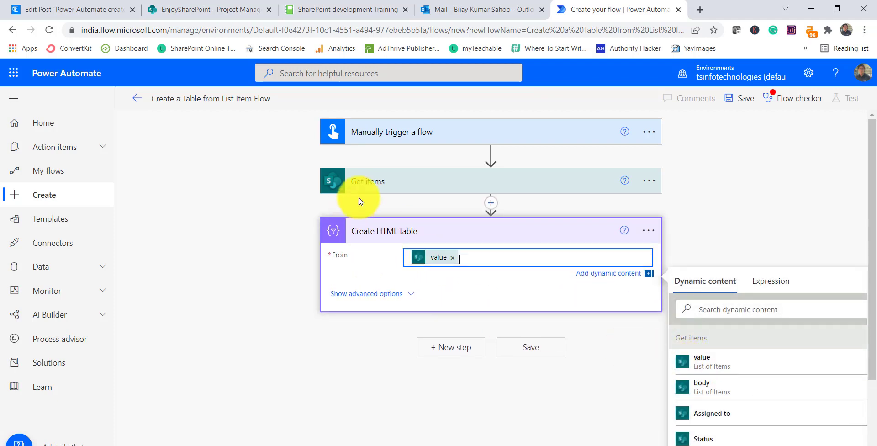
{"action": "left_click", "coordinate": [410, 297]}
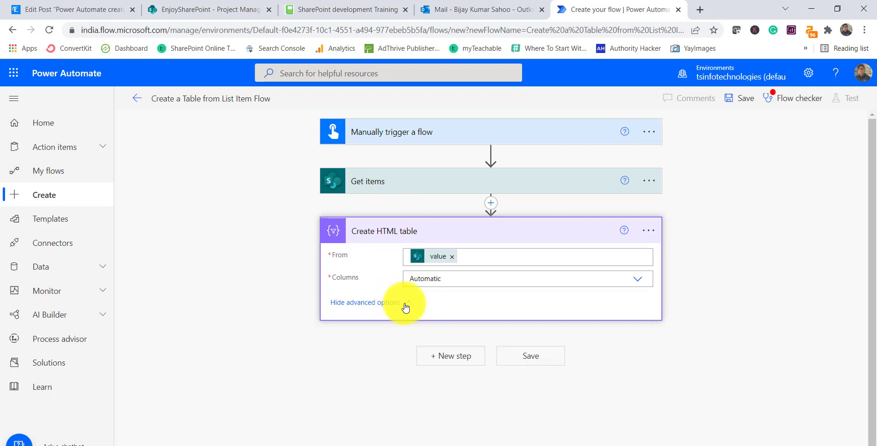
- Keep the table's Columns on Automatic and insert a new action before it
{"action": "left_click", "coordinate": [636, 280]}
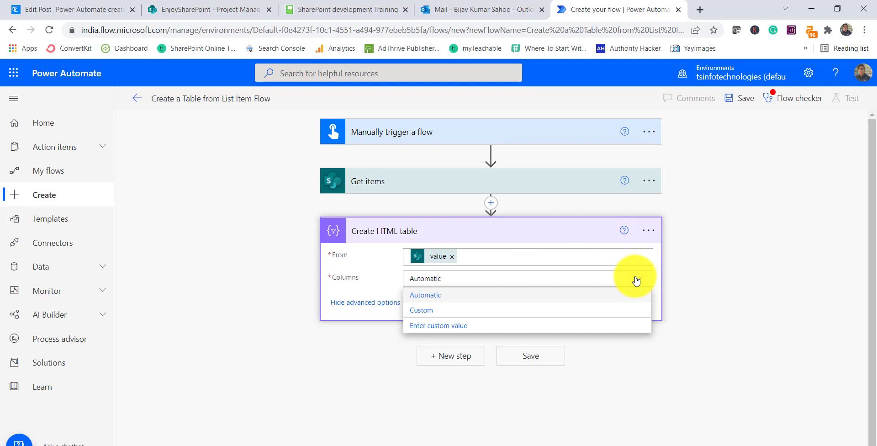
{"action": "left_click", "coordinate": [434, 310]}
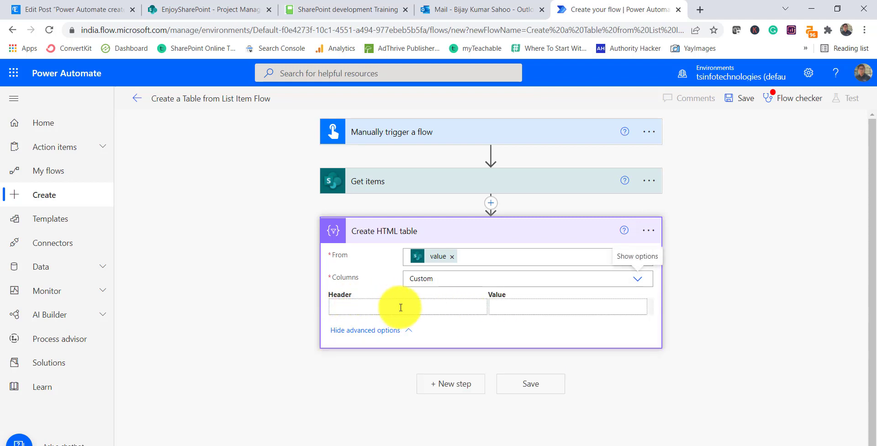
{"action": "left_click", "coordinate": [361, 307]}
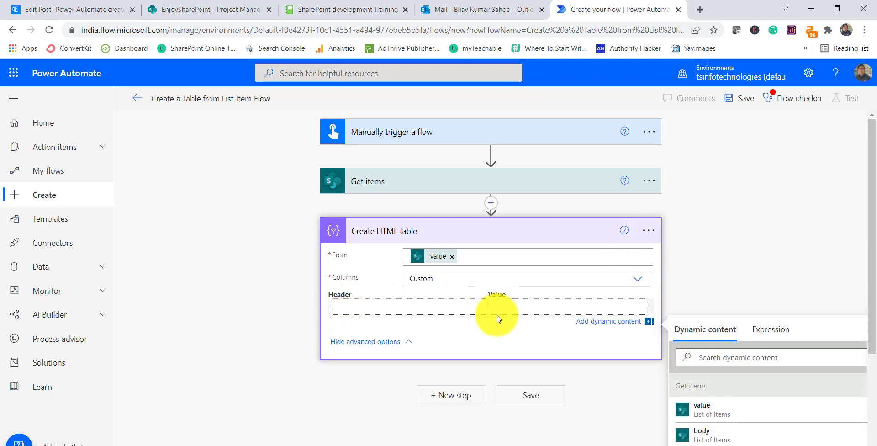
{"action": "left_click", "coordinate": [230, 11]}
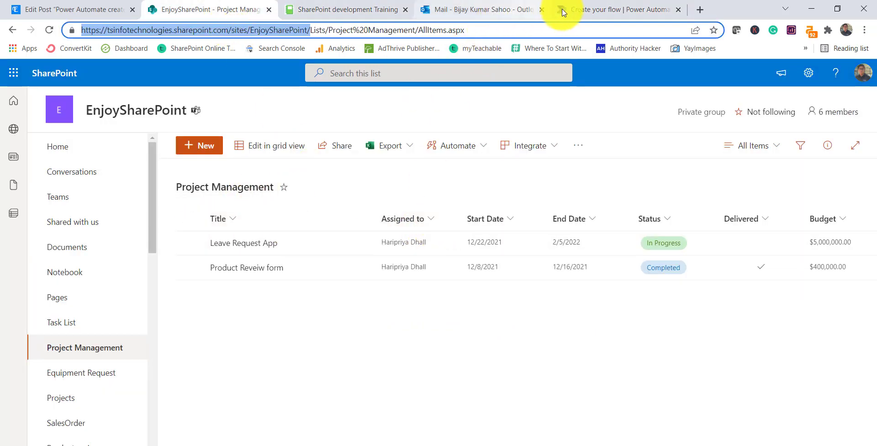
{"action": "left_click", "coordinate": [604, 11]}
{"action": "left_click", "coordinate": [508, 307]}
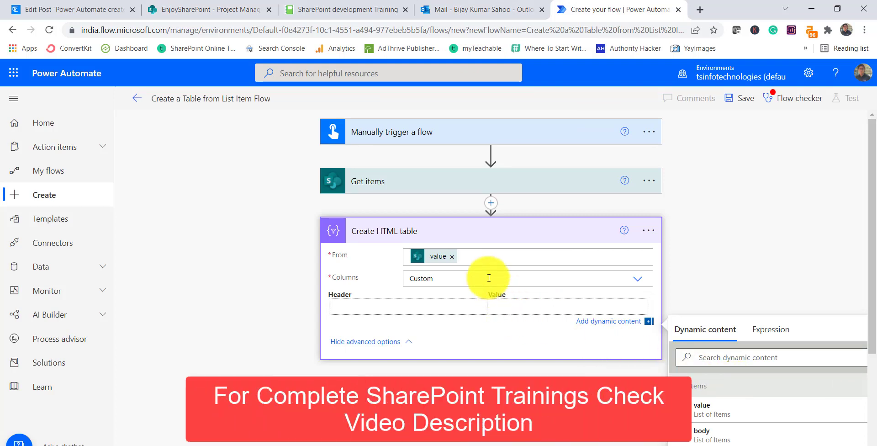
{"action": "left_click", "coordinate": [439, 281]}
{"action": "left_click", "coordinate": [466, 277]}
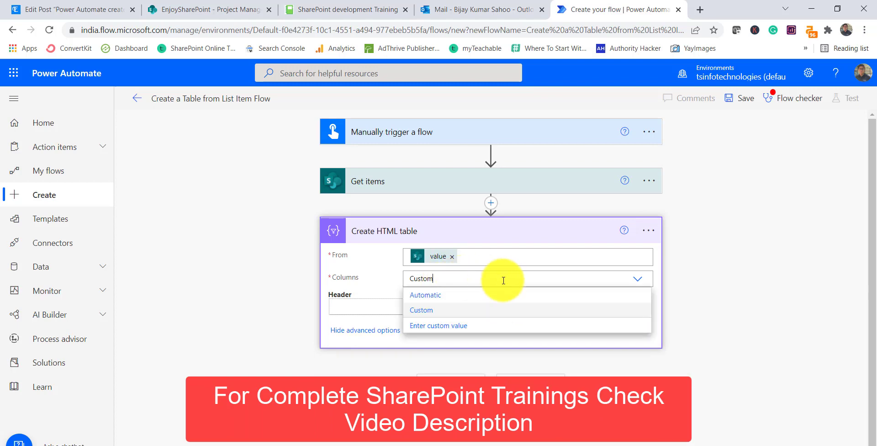
{"action": "left_click", "coordinate": [435, 297]}
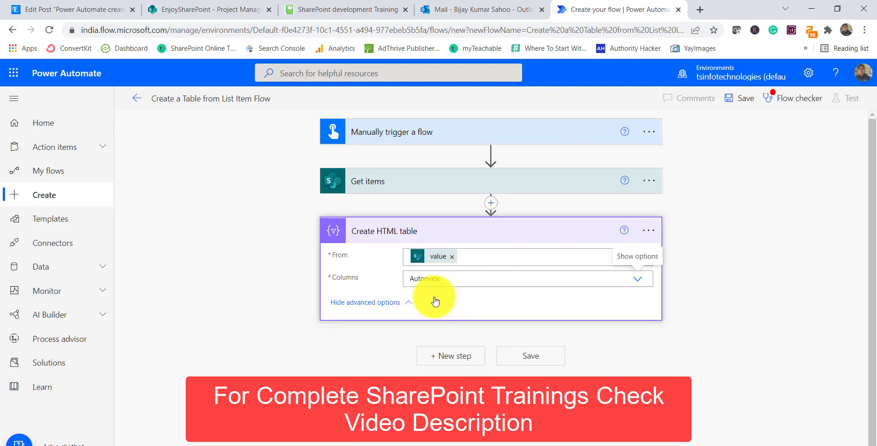
{"action": "left_click", "coordinate": [488, 205]}
{"action": "left_click", "coordinate": [477, 227]}
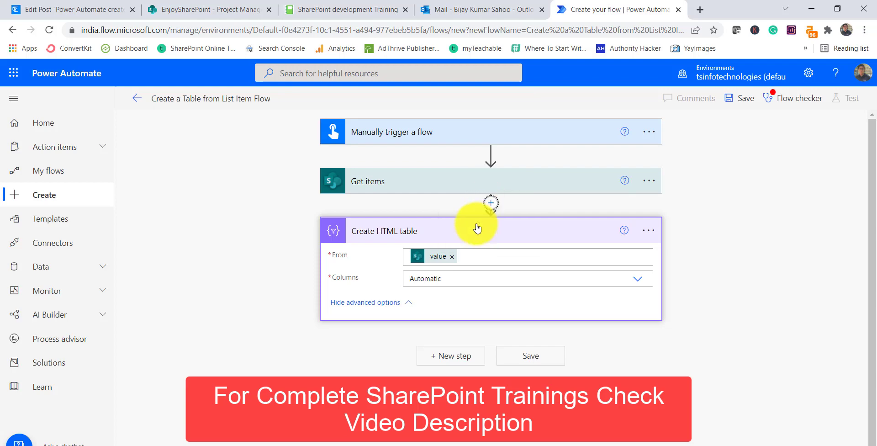
- Add a Select action fed by the Get items value list
{"action": "type", "text": "se"}
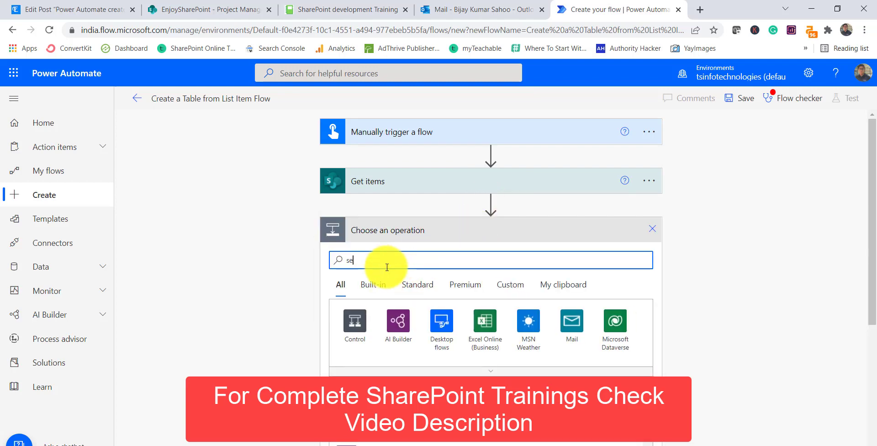
{"action": "type", "text": "lect"}
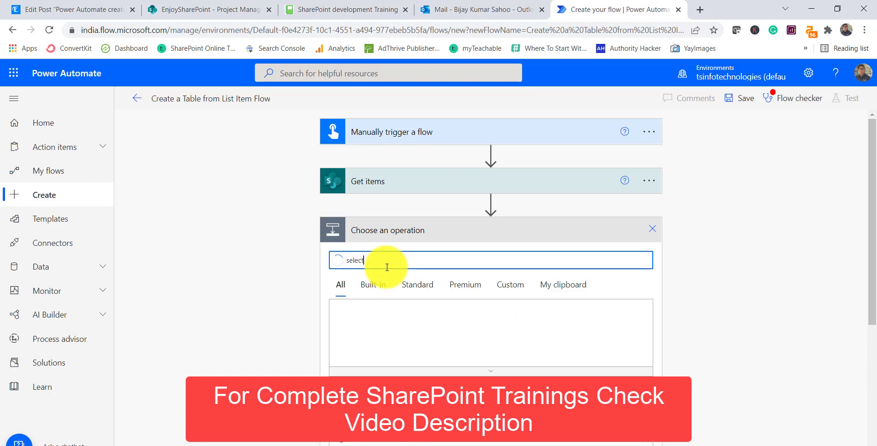
{"action": "scroll", "coordinate": [637, 349], "scroll_direction": "down", "scroll_amount": 3}
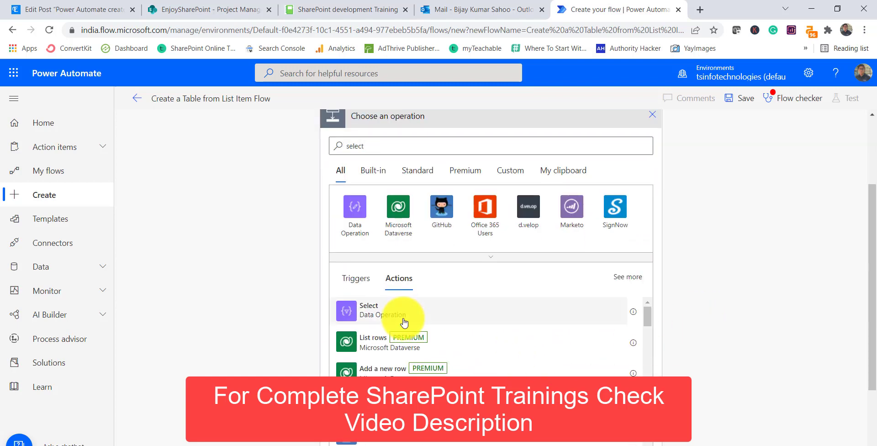
{"action": "left_click", "coordinate": [404, 323]}
{"action": "left_click", "coordinate": [446, 251]}
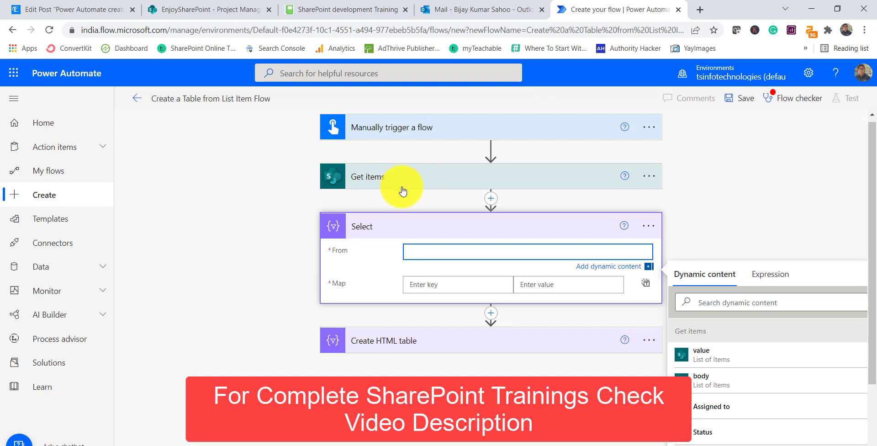
{"action": "left_click", "coordinate": [713, 358]}
- Map the Title key to the list's Title column
{"action": "left_click", "coordinate": [446, 288]}
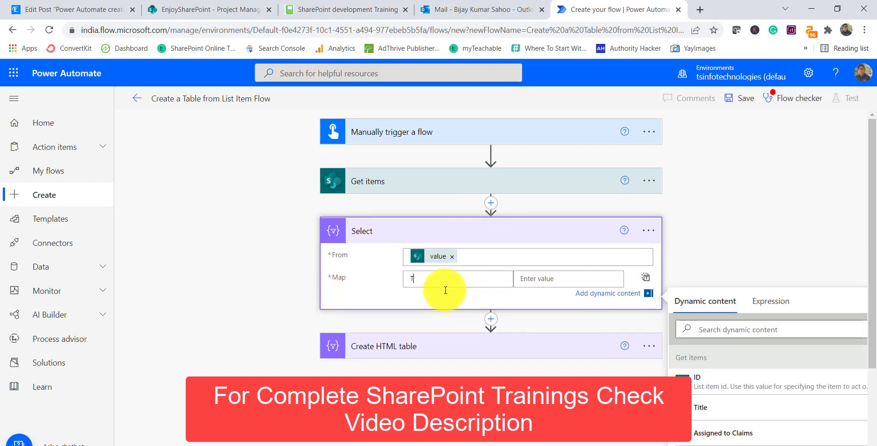
{"action": "left_click", "coordinate": [544, 279]}
{"action": "scroll", "coordinate": [729, 407], "scroll_direction": "down", "scroll_amount": 2}
{"action": "scroll", "coordinate": [729, 407], "scroll_direction": "down", "scroll_amount": 3}
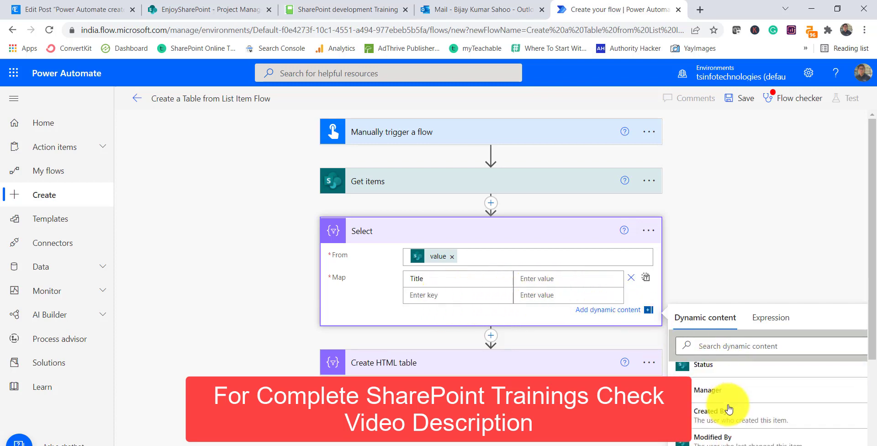
{"action": "scroll", "coordinate": [867, 219], "scroll_direction": "down", "scroll_amount": 2}
{"action": "scroll", "coordinate": [726, 297], "scroll_direction": "down", "scroll_amount": 2}
{"action": "scroll", "coordinate": [724, 294], "scroll_direction": "up", "scroll_amount": 1}
{"action": "left_click", "coordinate": [701, 311]}
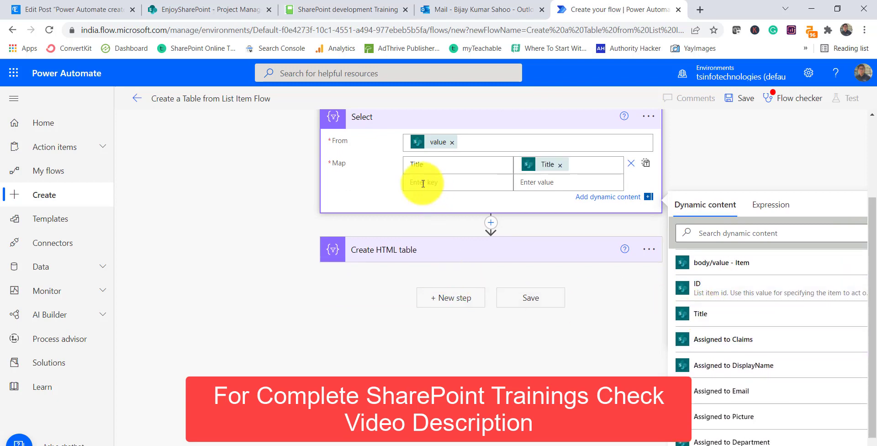
{"action": "left_click", "coordinate": [436, 167]}
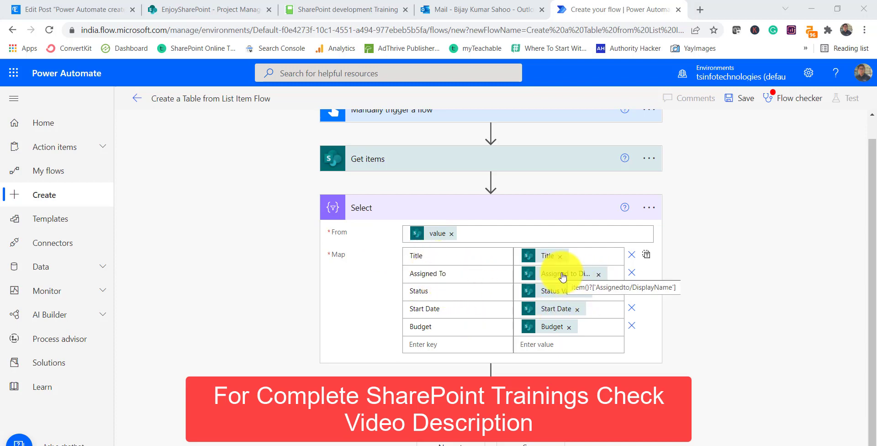
- Map Assigned To, Status, Start Date and Budget to their matching list columns
{"action": "left_click", "coordinate": [613, 273]}
{"action": "type", "text": "bu"}
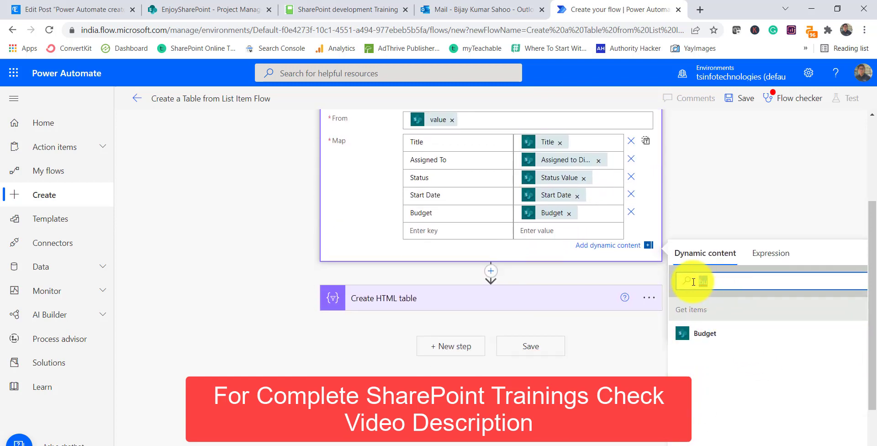
{"action": "key", "text": "BackSpace"}
{"action": "scroll", "coordinate": [758, 338], "scroll_direction": "down", "scroll_amount": 3}
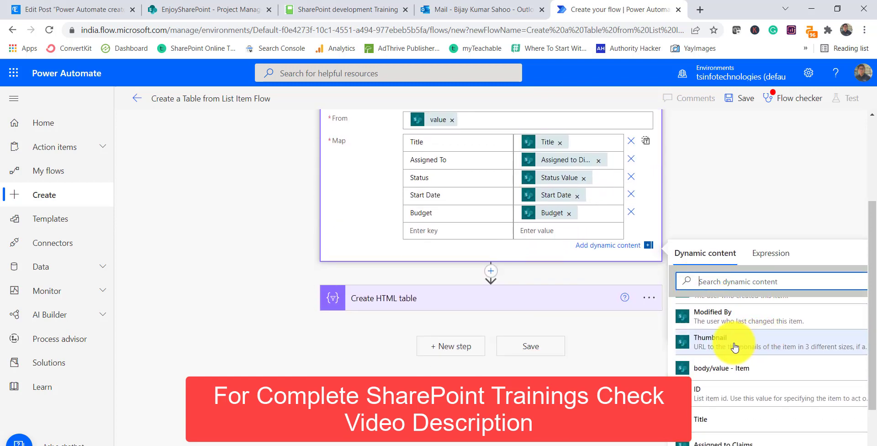
{"action": "scroll", "coordinate": [733, 319], "scroll_direction": "up", "scroll_amount": 1}
{"action": "scroll", "coordinate": [736, 345], "scroll_direction": "down", "scroll_amount": 5}
{"action": "scroll", "coordinate": [726, 340], "scroll_direction": "up", "scroll_amount": 2}
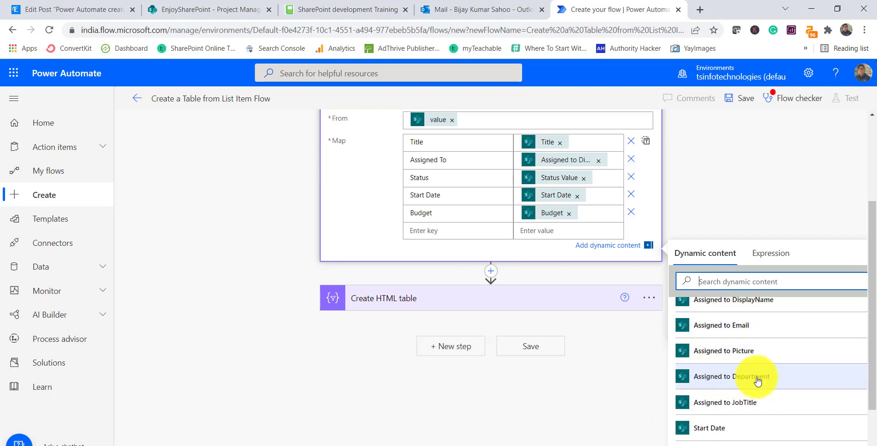
{"action": "scroll", "coordinate": [536, 275], "scroll_direction": "up", "scroll_amount": 1}
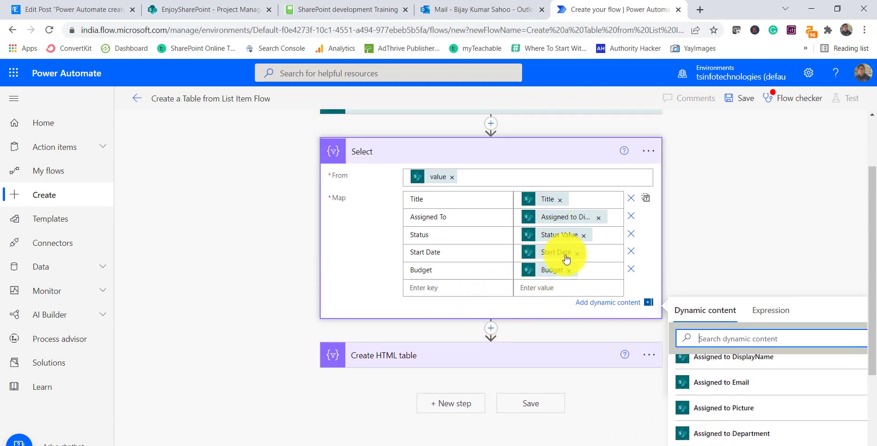
{"action": "left_click", "coordinate": [434, 252]}
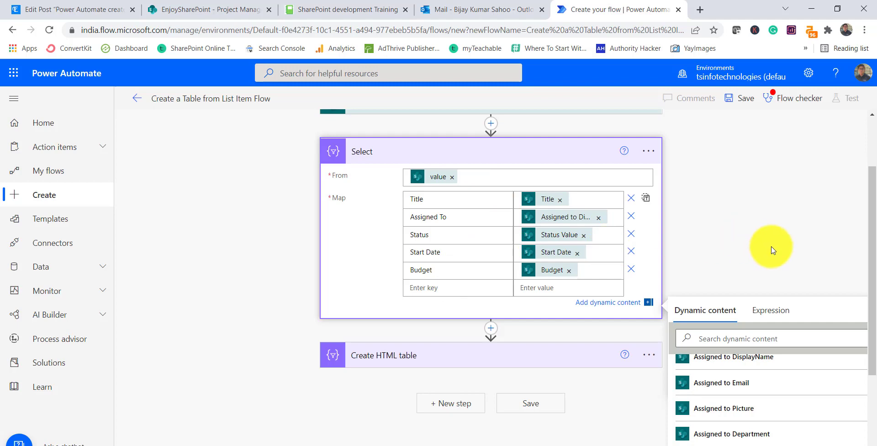
{"action": "left_click", "coordinate": [711, 294]}
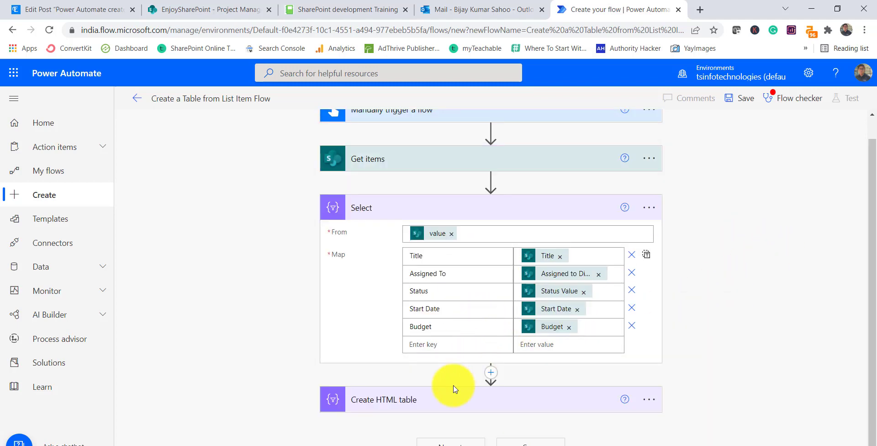
- Change the Create HTML table From source to the Select step's Output
{"action": "left_click", "coordinate": [477, 399]}
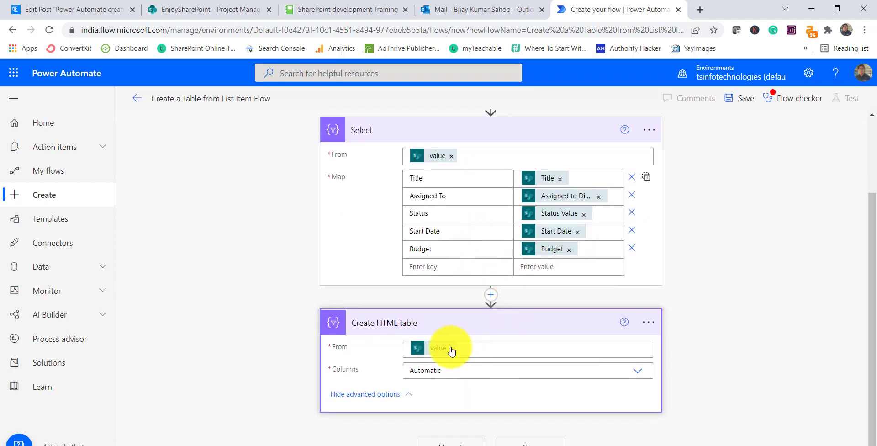
{"action": "left_click", "coordinate": [451, 350]}
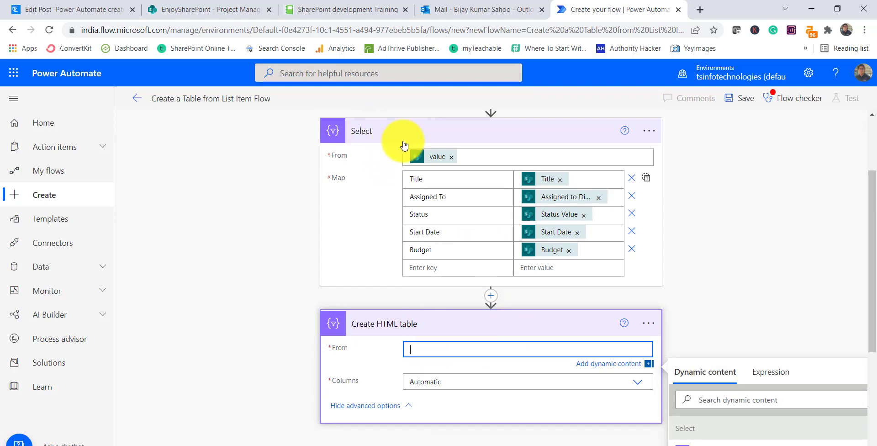
{"action": "scroll", "coordinate": [827, 262], "scroll_direction": "down", "scroll_amount": 2}
{"action": "left_click", "coordinate": [731, 338]}
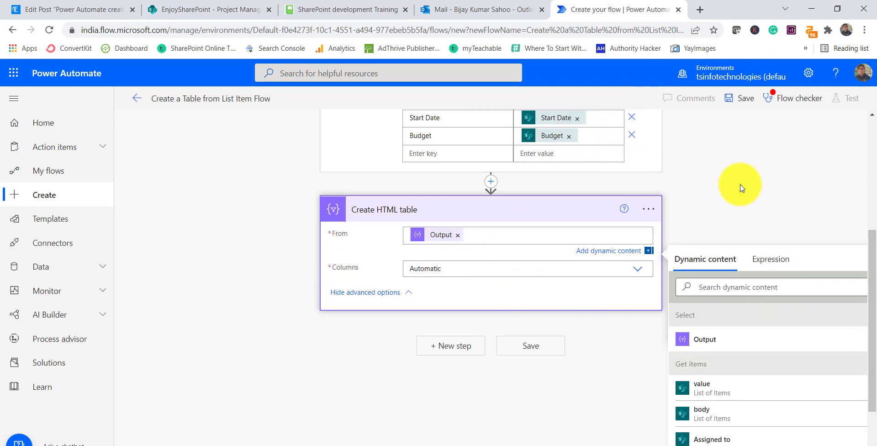
{"action": "left_click", "coordinate": [731, 188]}
{"action": "scroll", "coordinate": [715, 199], "scroll_direction": "up", "scroll_amount": 2}
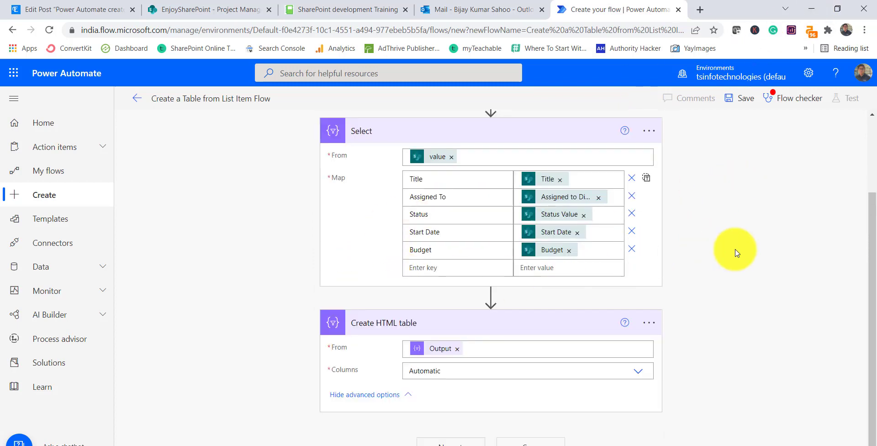
- Add a Send an email (V2) action after Create HTML table
{"action": "left_click", "coordinate": [452, 436]}
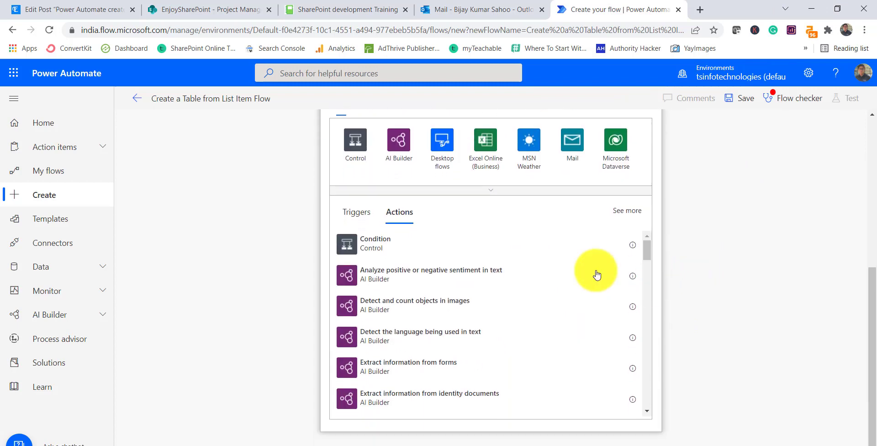
{"action": "scroll", "coordinate": [594, 269], "scroll_direction": "up", "scroll_amount": 2}
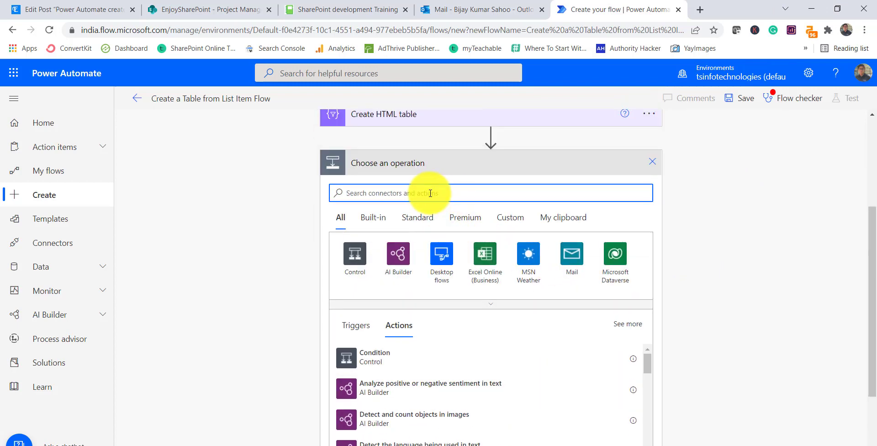
{"action": "type", "text": "send an email"}
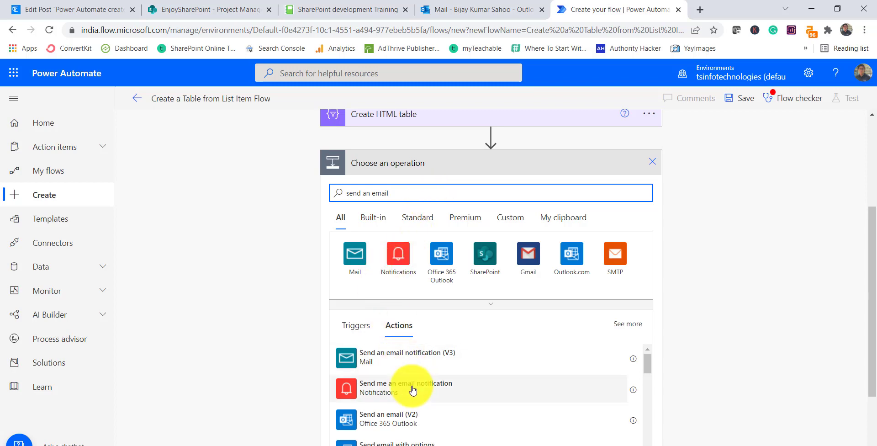
{"action": "scroll", "coordinate": [411, 391], "scroll_direction": "down", "scroll_amount": 1}
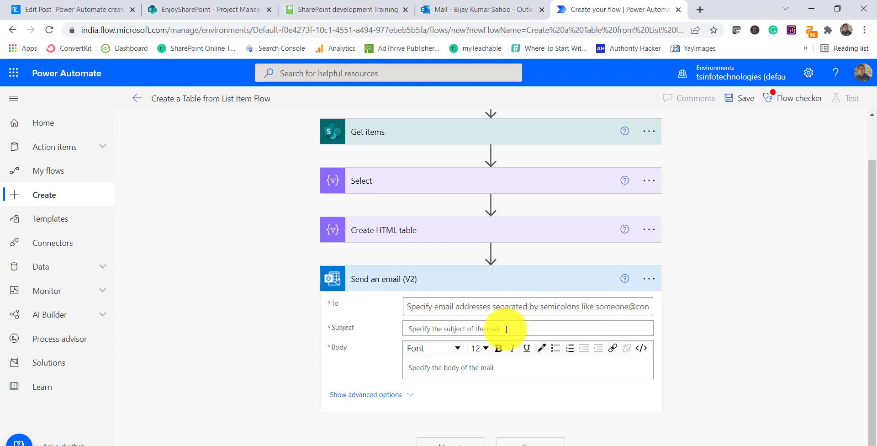
- Fill the To field with the suggested recipient's email address
{"action": "left_click", "coordinate": [429, 307]}
{"action": "type", "text": "bija@"}
{"action": "key", "text": "BackSpace"}
{"action": "type", "text": "y@"}
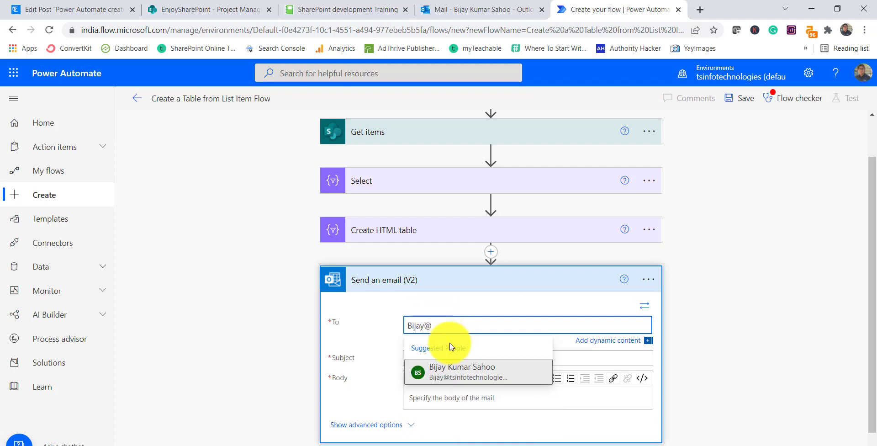
{"action": "left_click", "coordinate": [456, 372]}
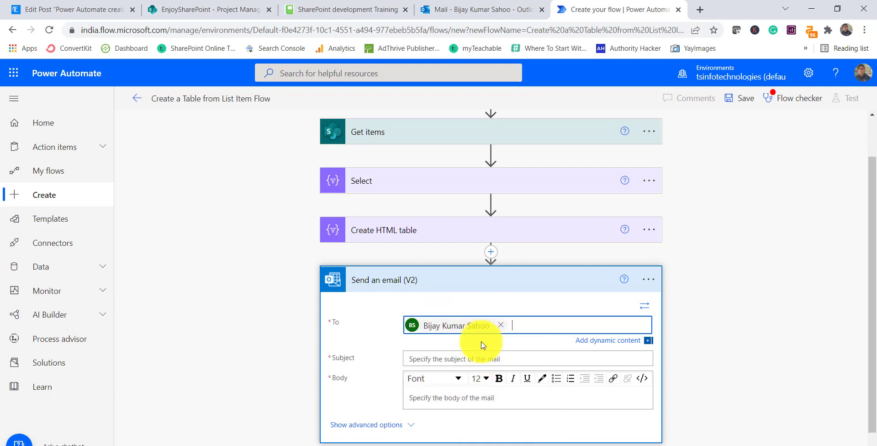
- Set the subject to 'Report' and the body to the Create HTML table Output
{"action": "left_click", "coordinate": [434, 359]}
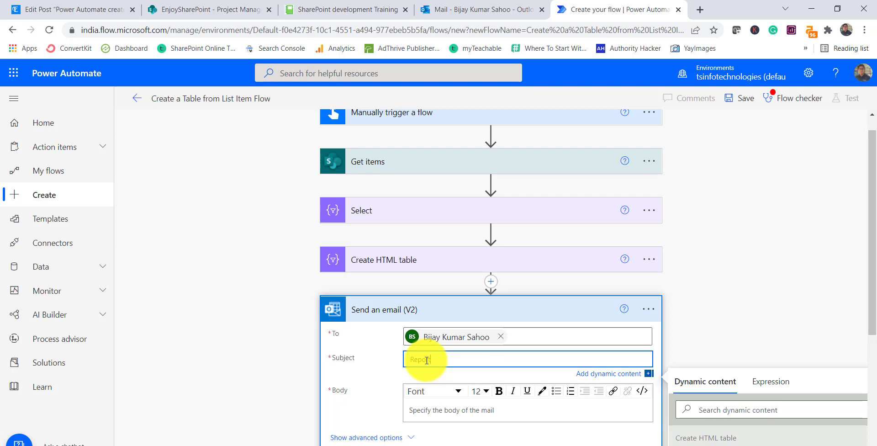
{"action": "type", "text": "Report"}
{"action": "scroll", "coordinate": [441, 365], "scroll_direction": "down", "scroll_amount": 3}
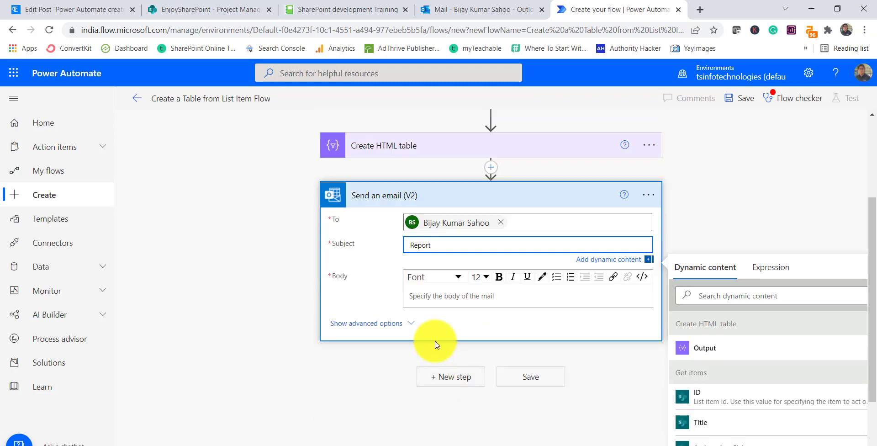
{"action": "left_click", "coordinate": [434, 294]}
{"action": "left_click", "coordinate": [706, 405]}
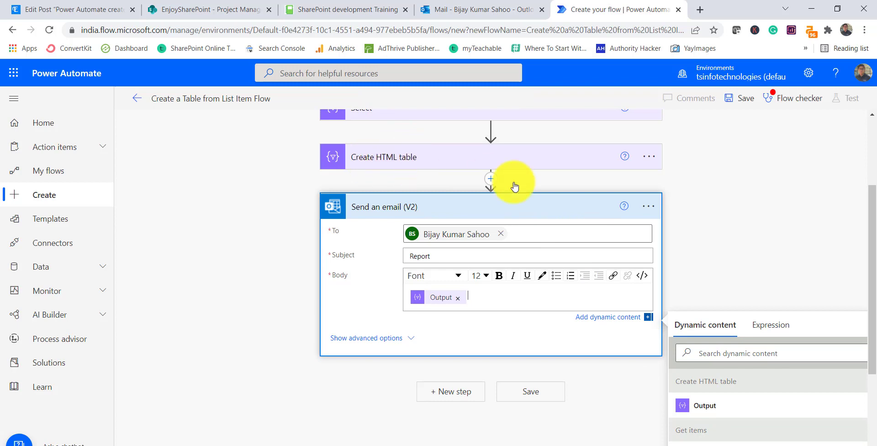
{"action": "left_click", "coordinate": [750, 221]}
{"action": "scroll", "coordinate": [749, 221], "scroll_direction": "up", "scroll_amount": 2}
{"action": "scroll", "coordinate": [740, 260], "scroll_direction": "up", "scroll_amount": 2}
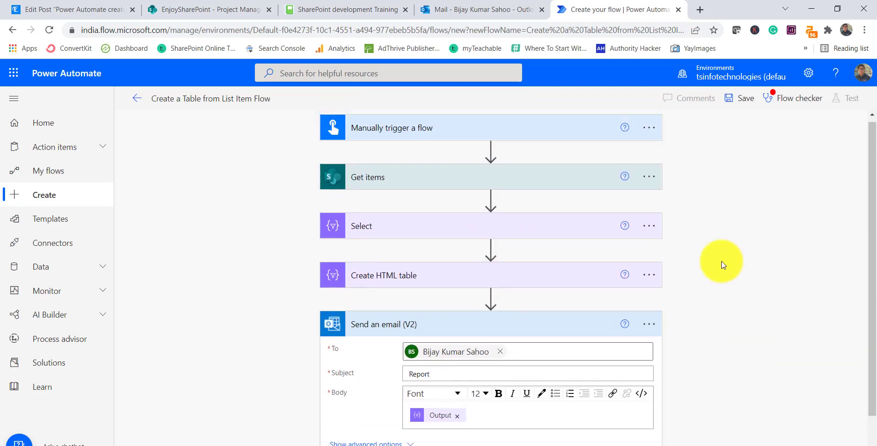
- Save the Create a Table from List Item Flow and go to My flows
{"action": "left_click", "coordinate": [731, 99]}
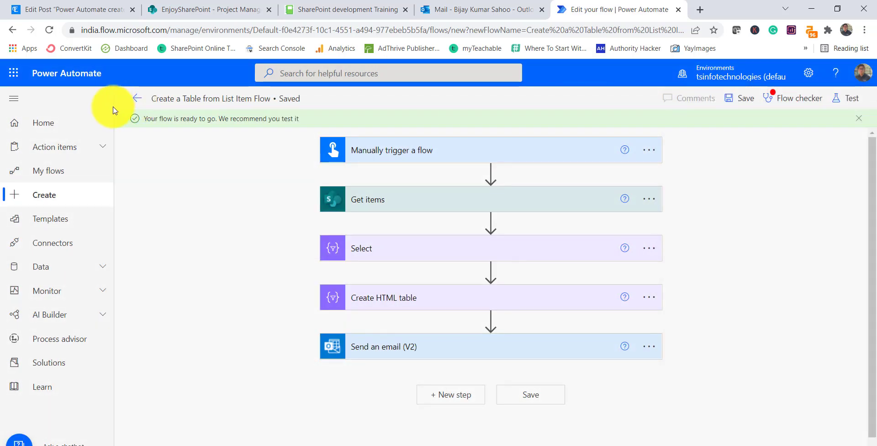
{"action": "left_click", "coordinate": [46, 196]}
{"action": "left_click", "coordinate": [44, 173]}
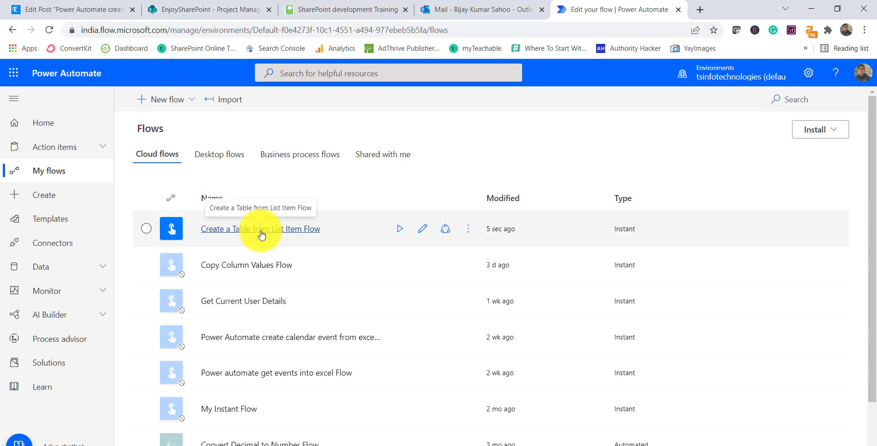
- Run the flow, confirm its connections, close the run panel, and open its details page
{"action": "left_click", "coordinate": [401, 230]}
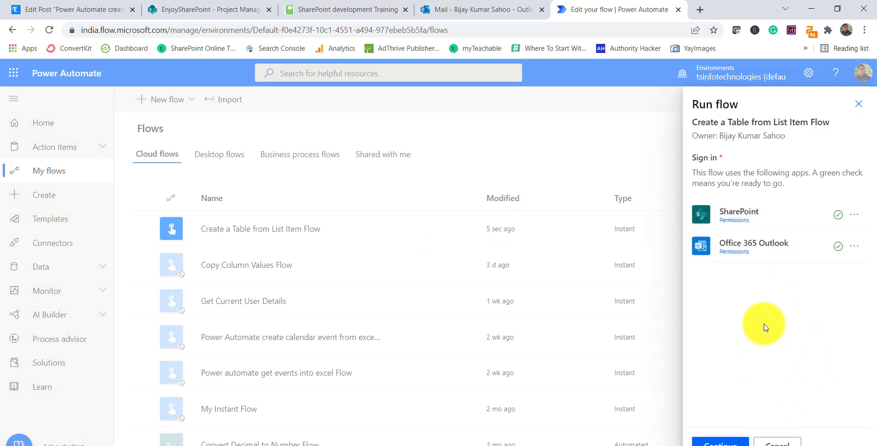
{"action": "left_click", "coordinate": [728, 442]}
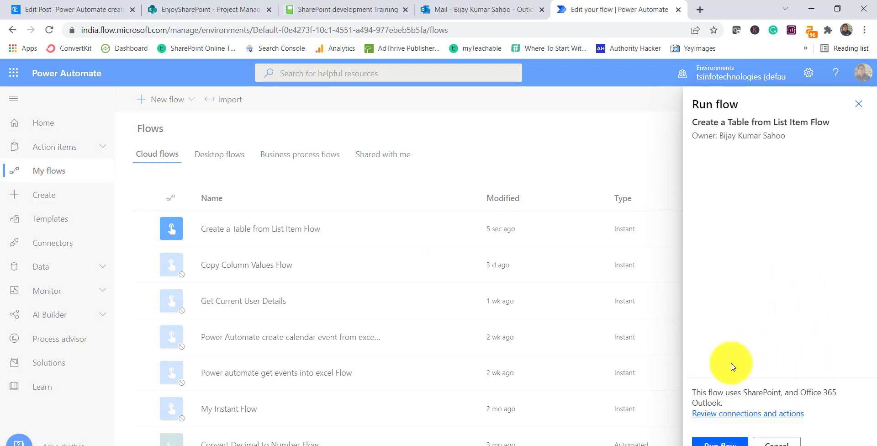
{"action": "left_click", "coordinate": [734, 443]}
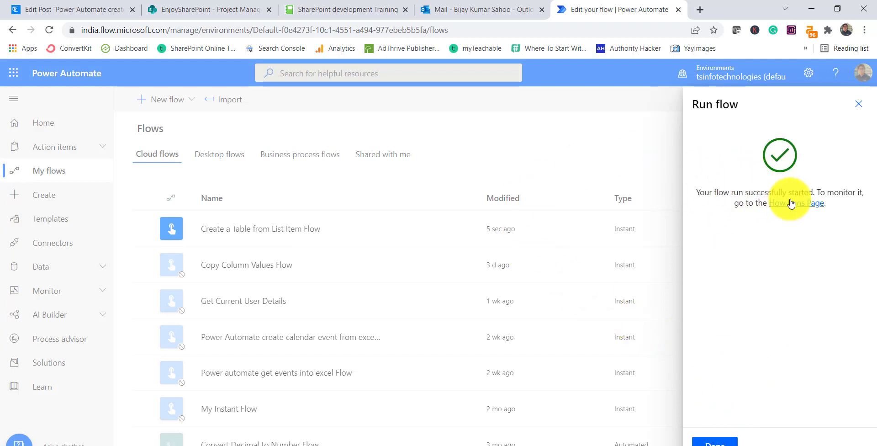
{"action": "left_click", "coordinate": [491, 127]}
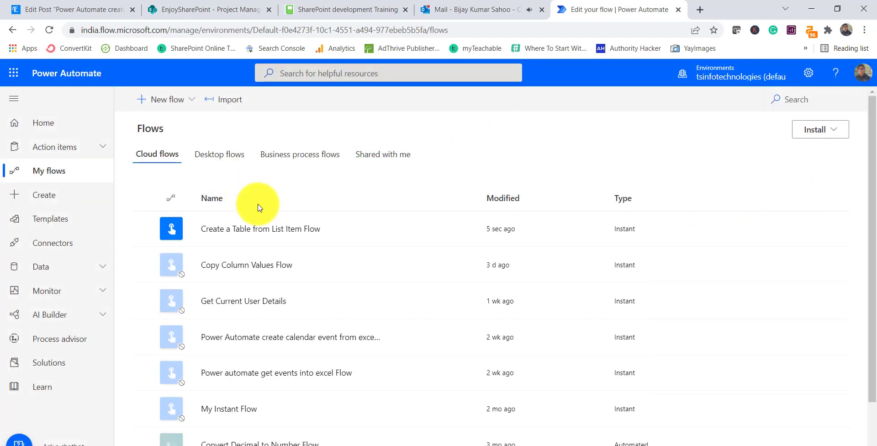
{"action": "left_click", "coordinate": [265, 232]}
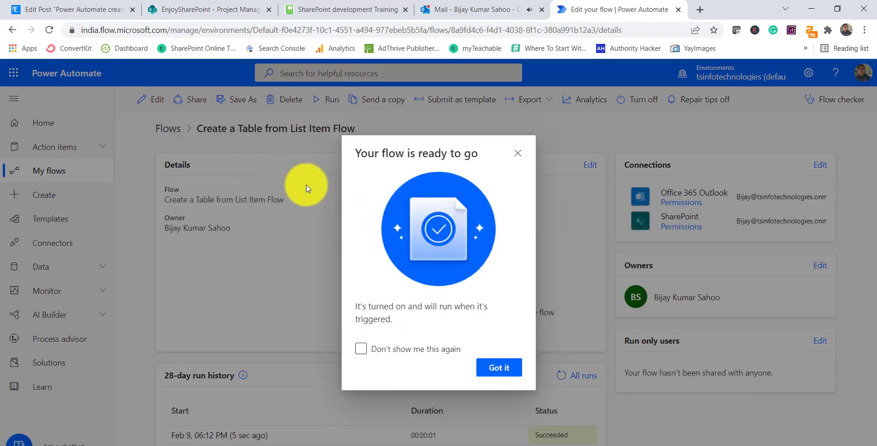
- Inspect the latest run's Send an email (V2) inputs: subject Report and an HTML table body
{"action": "left_click", "coordinate": [499, 367]}
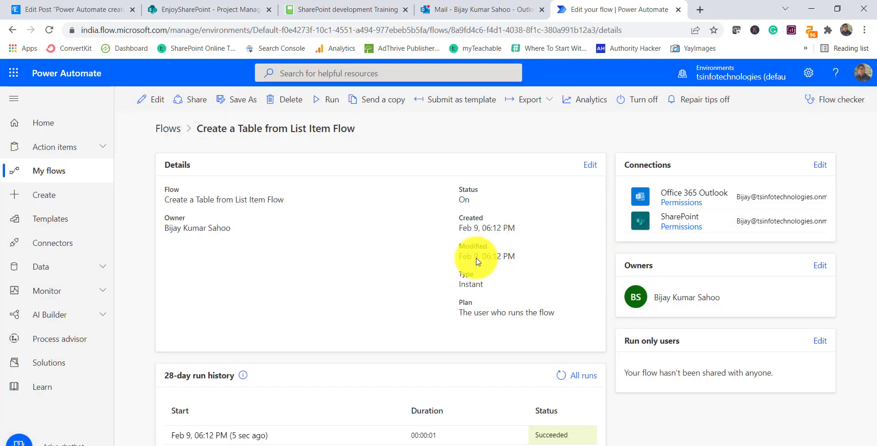
{"action": "left_click", "coordinate": [265, 437]}
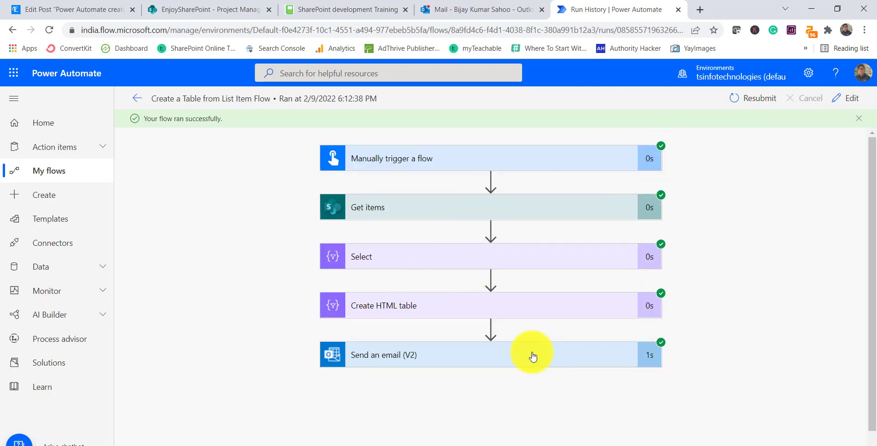
{"action": "left_click", "coordinate": [545, 346]}
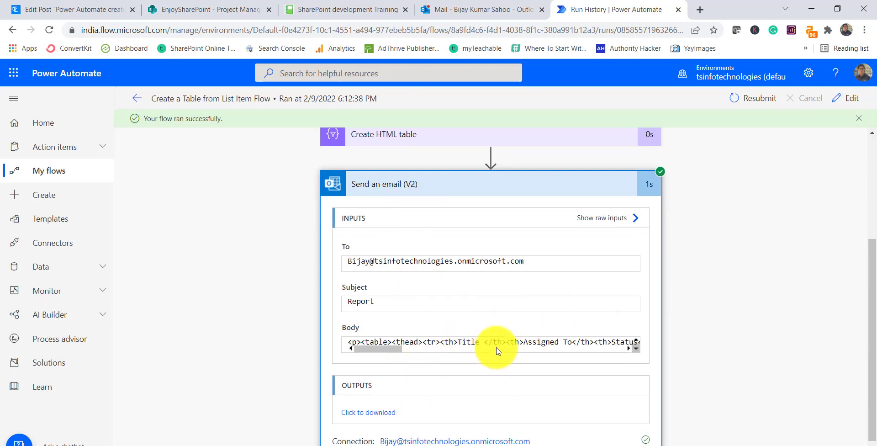
{"action": "scroll", "coordinate": [500, 372], "scroll_direction": "up", "scroll_amount": 4}
{"action": "left_click", "coordinate": [462, 14]}
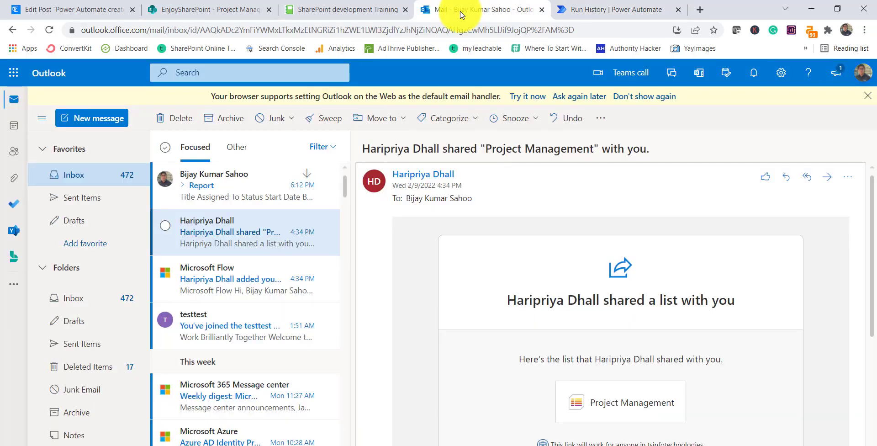
- Open the Report email in the Outlook inbox to see its borderless table
{"action": "left_click", "coordinate": [252, 185]}
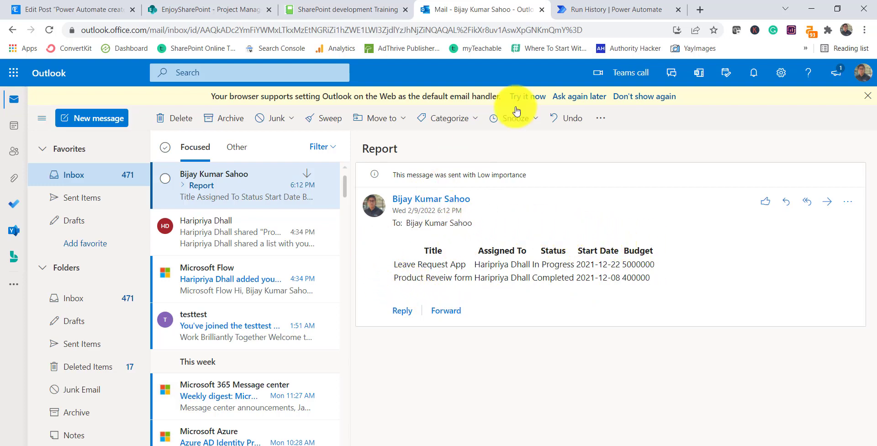
- Return to the Create a Table from List Item Flow details page and open it for editing
{"action": "left_click", "coordinate": [595, 15]}
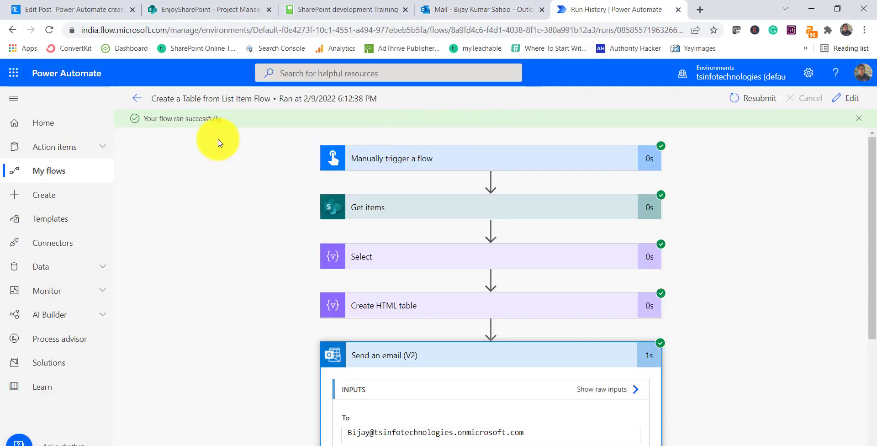
{"action": "left_click", "coordinate": [140, 98]}
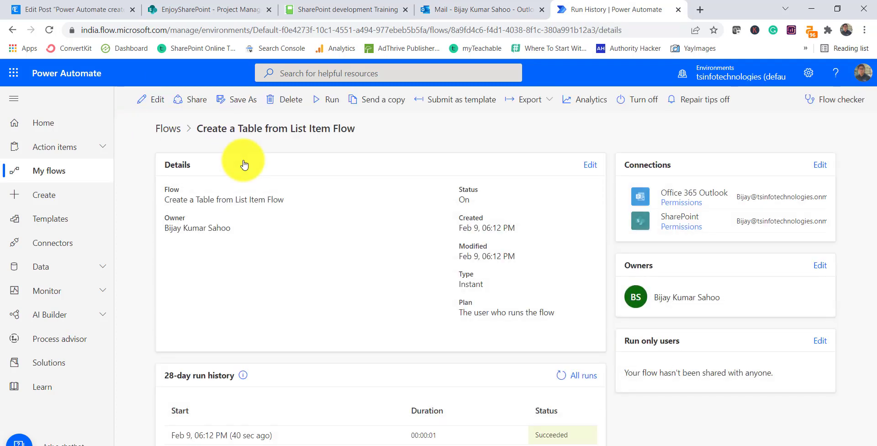
{"action": "left_click", "coordinate": [153, 99]}
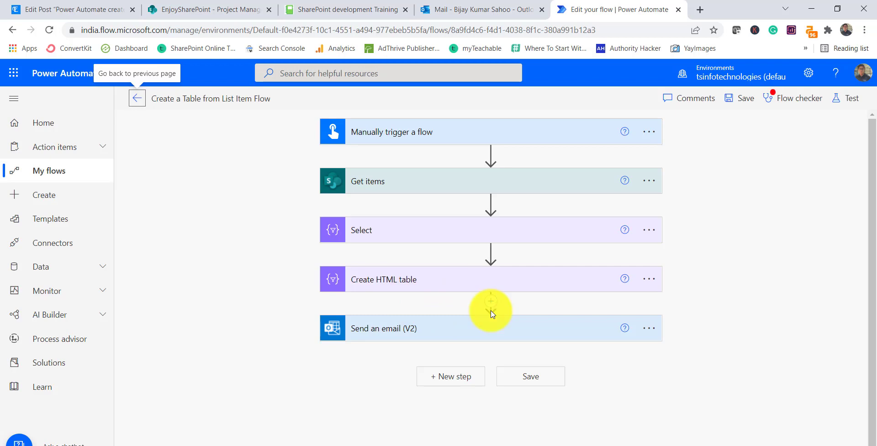
- Insert a Compose action between Create HTML table and Send an email (V2)
{"action": "left_click", "coordinate": [492, 301]}
{"action": "left_click", "coordinate": [482, 319]}
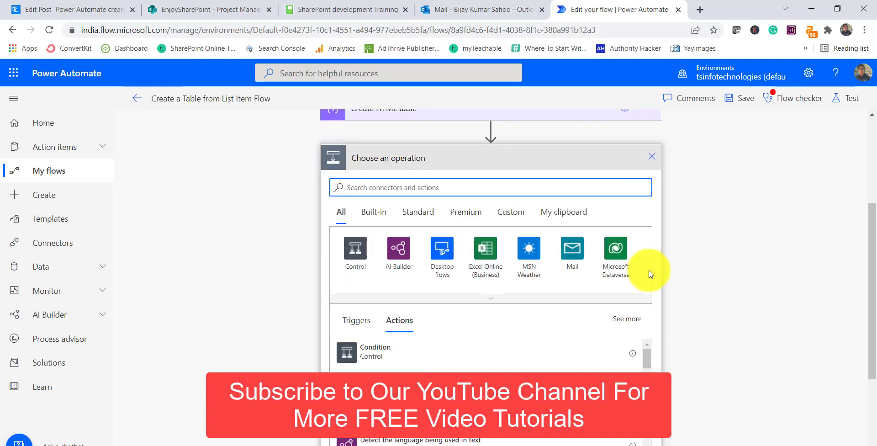
{"action": "type", "text": "compose"}
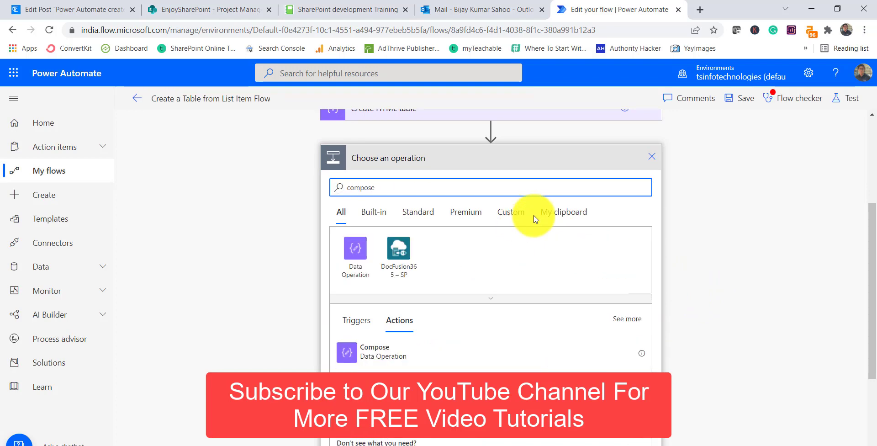
{"action": "left_click", "coordinate": [533, 298]}
{"action": "left_click", "coordinate": [374, 363]}
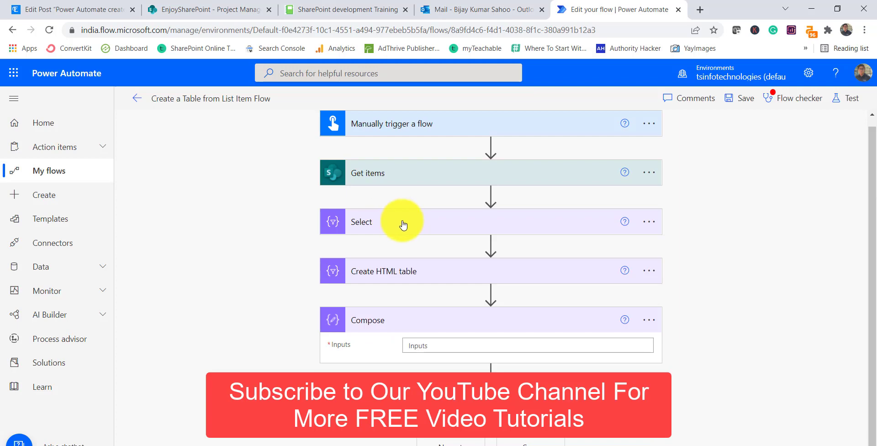
{"action": "left_click", "coordinate": [473, 345]}
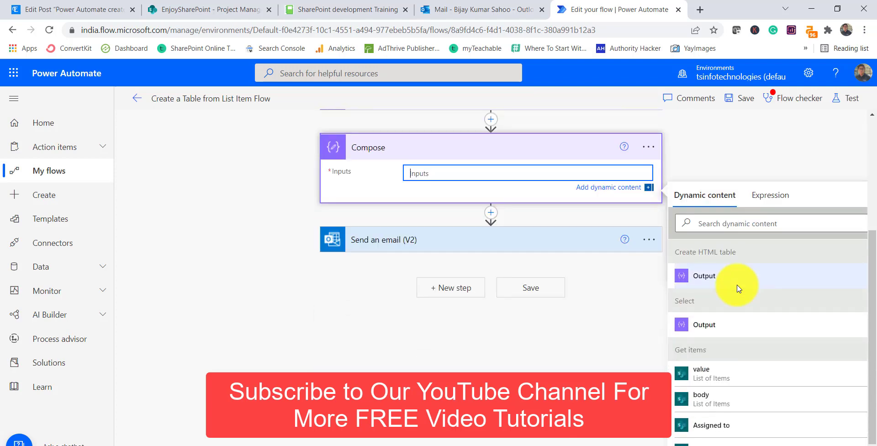
- In the Notepad notes, change the replace expression's border="3" to border="2"
{"action": "left_click", "coordinate": [485, 443]}
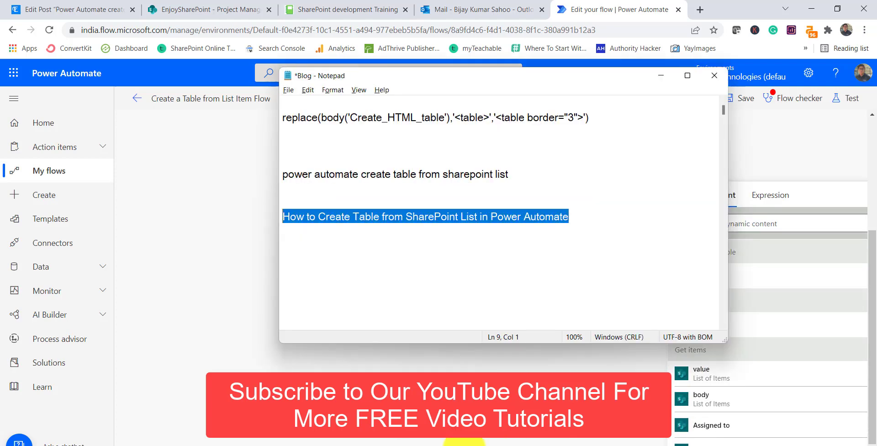
{"action": "left_click", "coordinate": [287, 123]}
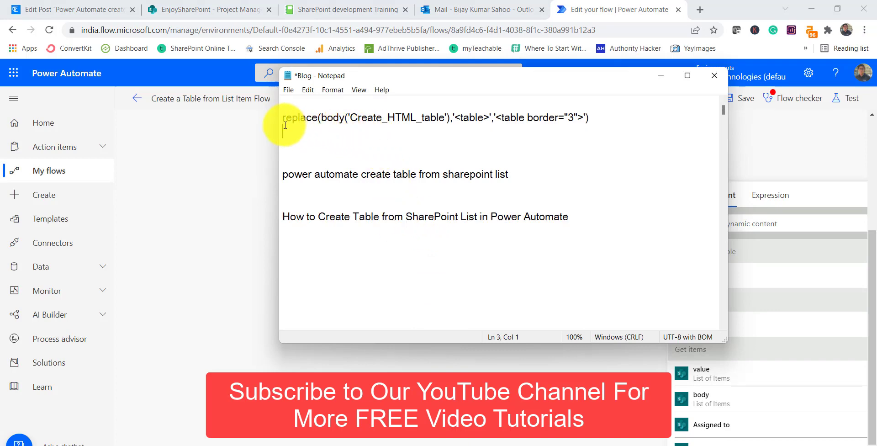
{"action": "left_click_drag", "start_coordinate": [281, 118], "coordinate": [594, 118]}
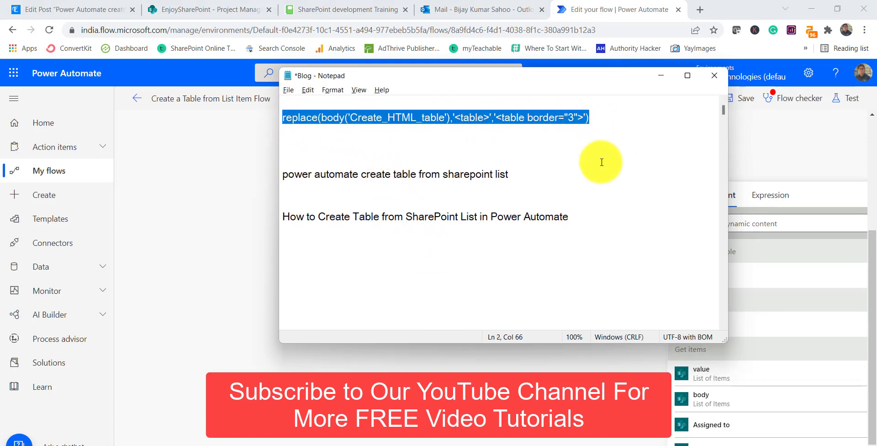
{"action": "left_click", "coordinate": [536, 138]}
{"action": "left_click", "coordinate": [574, 114]}
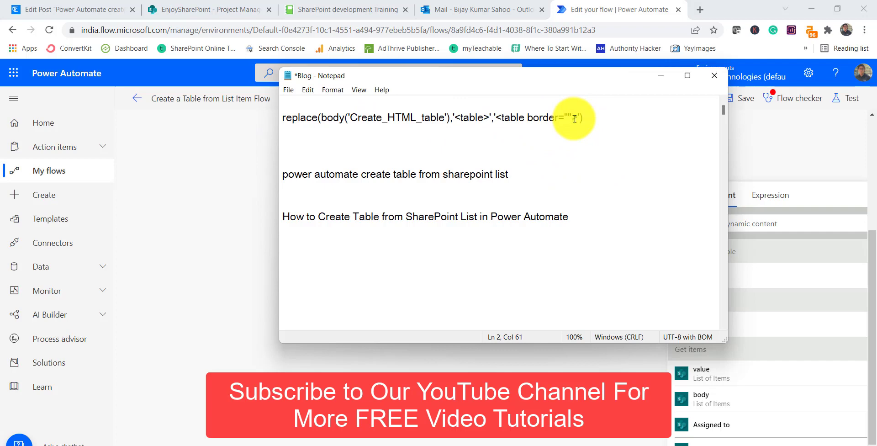
{"action": "type", "text": "2"}
{"action": "left_click", "coordinate": [421, 118]}
- Select and copy the whole replace expression line, then minimize Notepad
{"action": "left_click_drag", "start_coordinate": [283, 117], "coordinate": [490, 117]}
{"action": "left_click", "coordinate": [541, 117]}
{"action": "left_click_drag", "start_coordinate": [612, 117], "coordinate": [281, 118]}
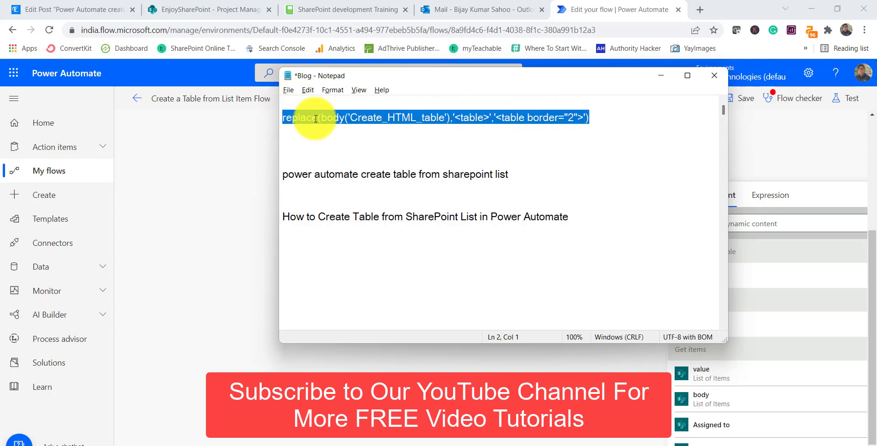
{"action": "left_click", "coordinate": [661, 75]}
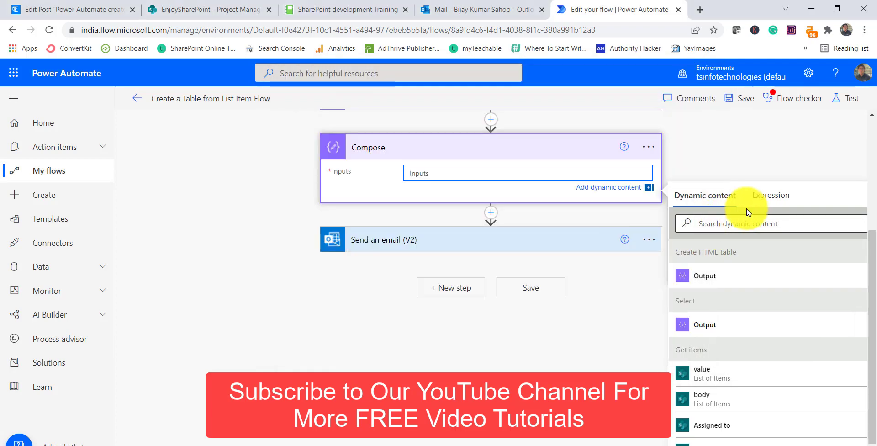
- Enter the replace expression as the Compose step's Inputs and save the flow
{"action": "left_click", "coordinate": [768, 195]}
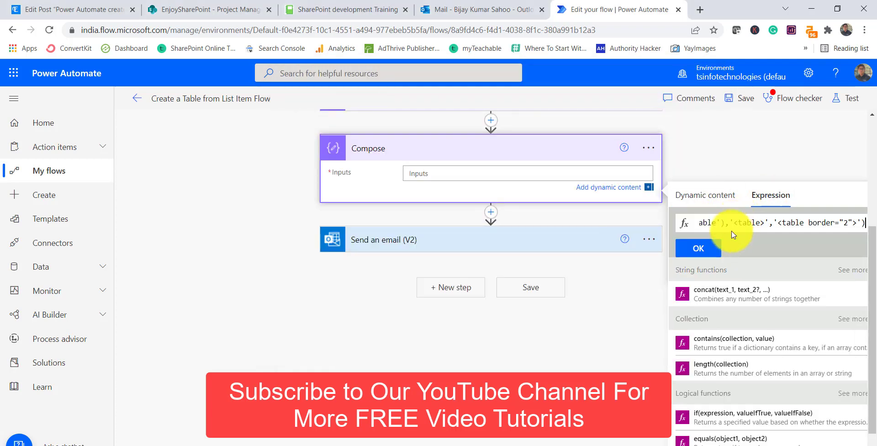
{"action": "left_click", "coordinate": [697, 249]}
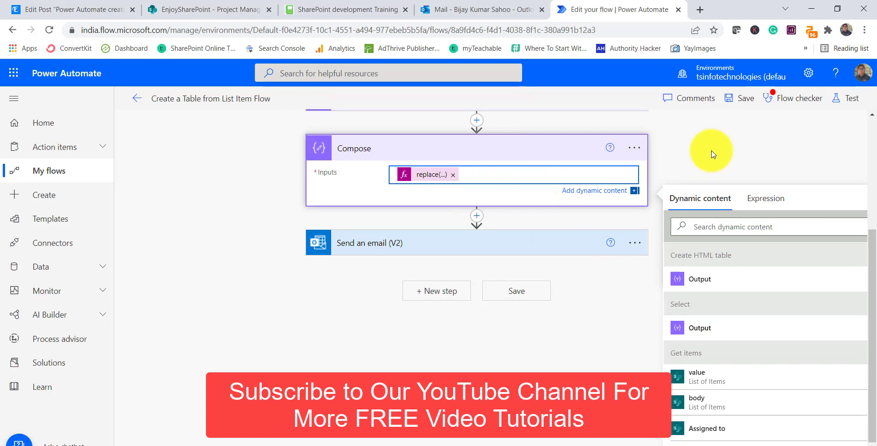
{"action": "left_click", "coordinate": [711, 154]}
{"action": "scroll", "coordinate": [488, 289], "scroll_direction": "up", "scroll_amount": 4}
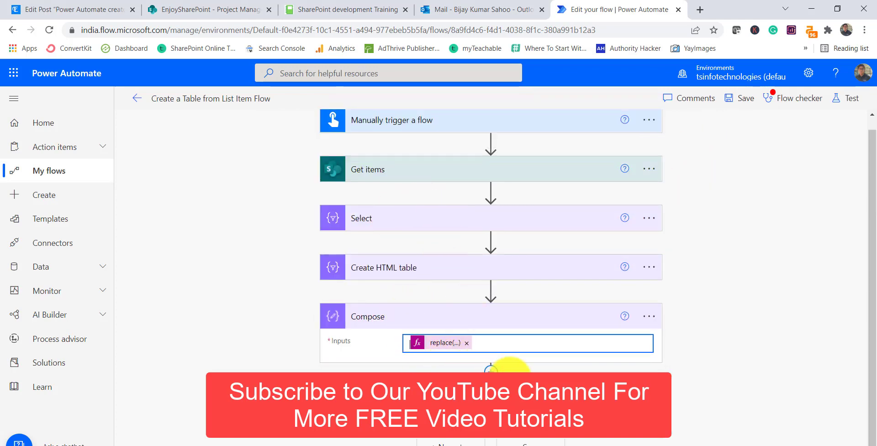
{"action": "left_click", "coordinate": [735, 101]}
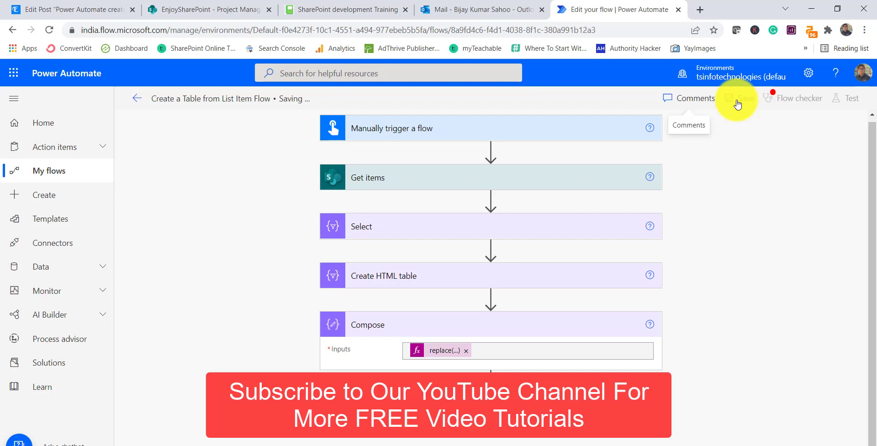
- Run the Create a Table from List Item Flow from My flows
{"action": "left_click", "coordinate": [137, 99]}
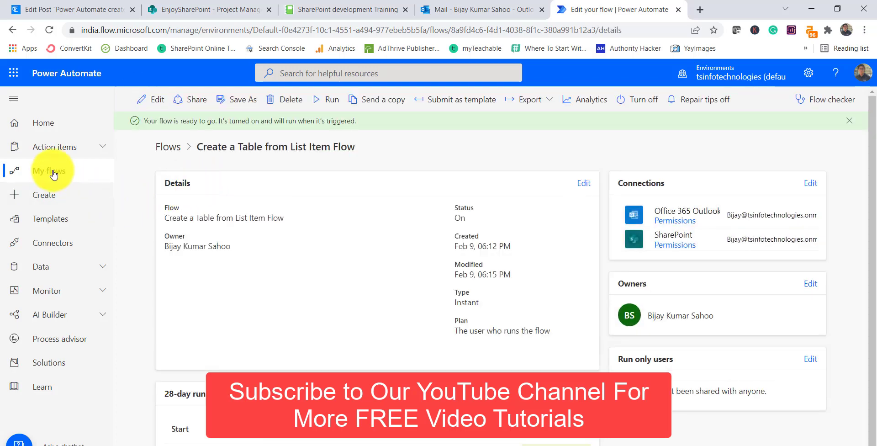
{"action": "left_click", "coordinate": [54, 174]}
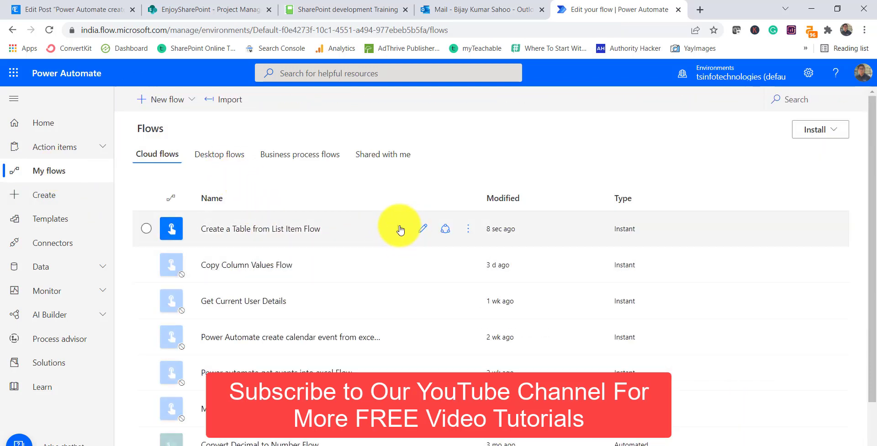
{"action": "left_click", "coordinate": [401, 229]}
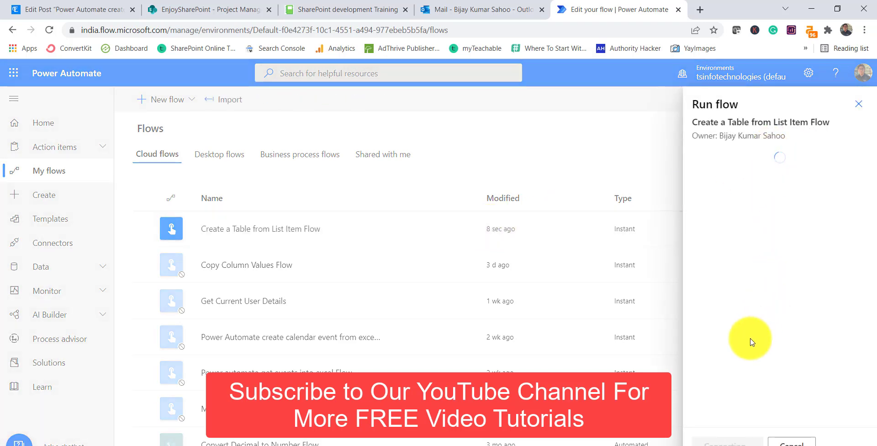
{"action": "left_click", "coordinate": [721, 439]}
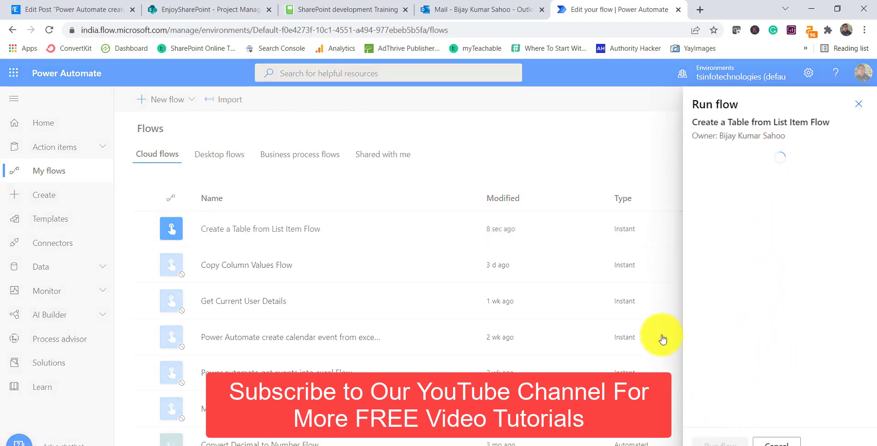
{"action": "left_click", "coordinate": [713, 441]}
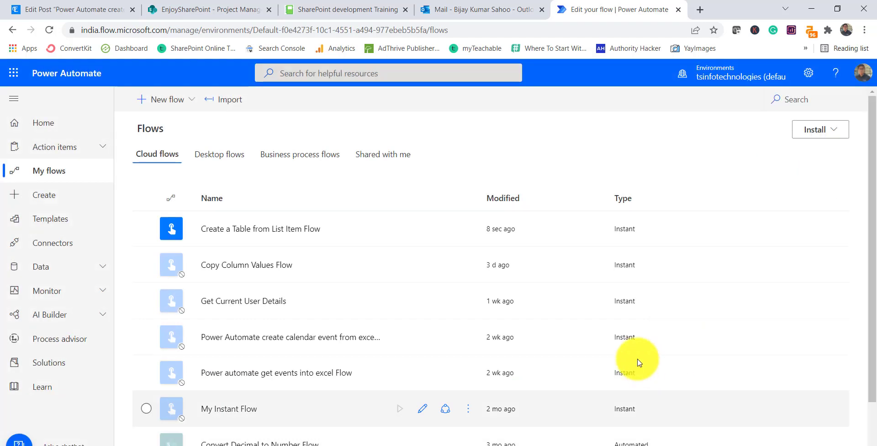
{"action": "left_click", "coordinate": [464, 12]}
- Check the 6:17 PM Report email's table, still without borders, then return to Power Automate
{"action": "left_click", "coordinate": [235, 192]}
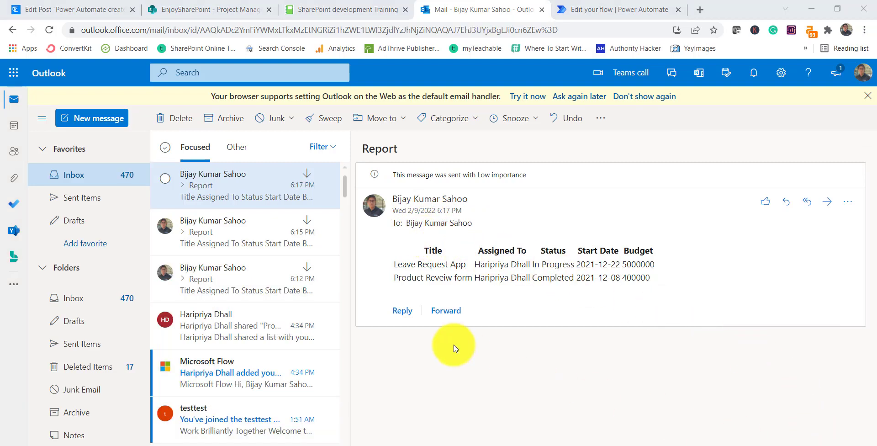
{"action": "left_click_drag", "start_coordinate": [397, 264], "coordinate": [539, 277]}
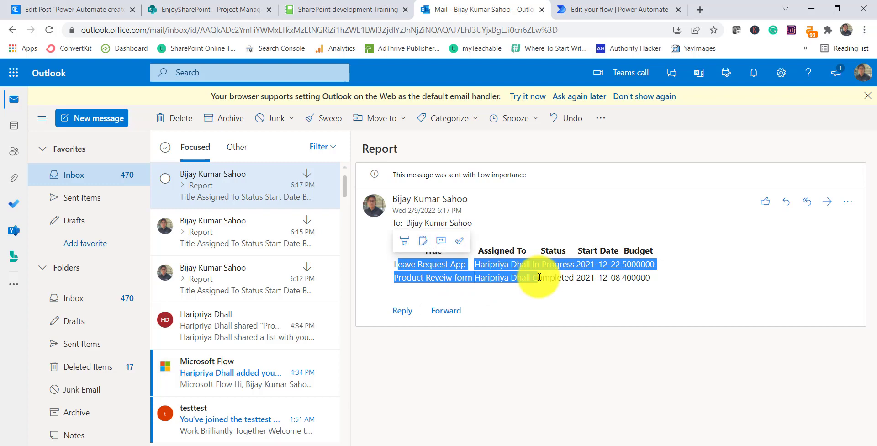
{"action": "left_click", "coordinate": [539, 278]}
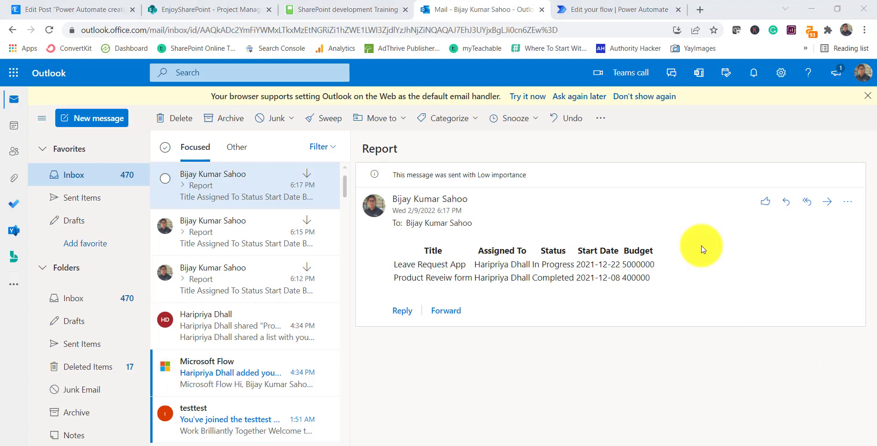
{"action": "left_click", "coordinate": [592, 14]}
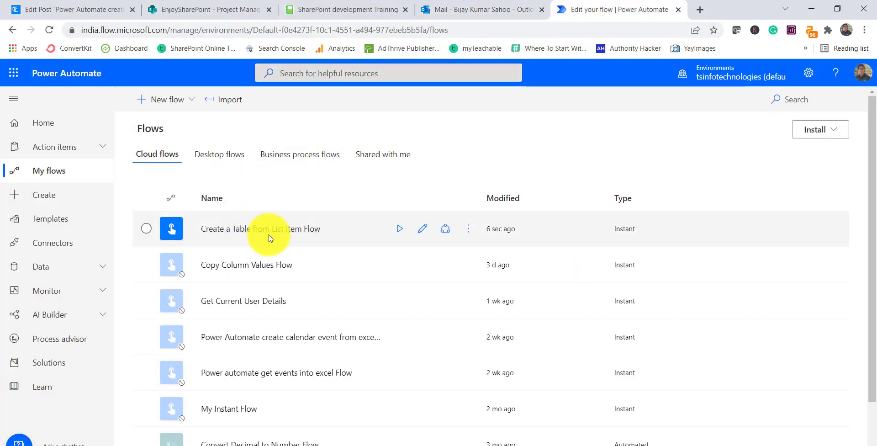
- In the Send an email (V2) Body, replace the HTML table Output with the Compose Outputs
{"action": "left_click", "coordinate": [423, 231]}
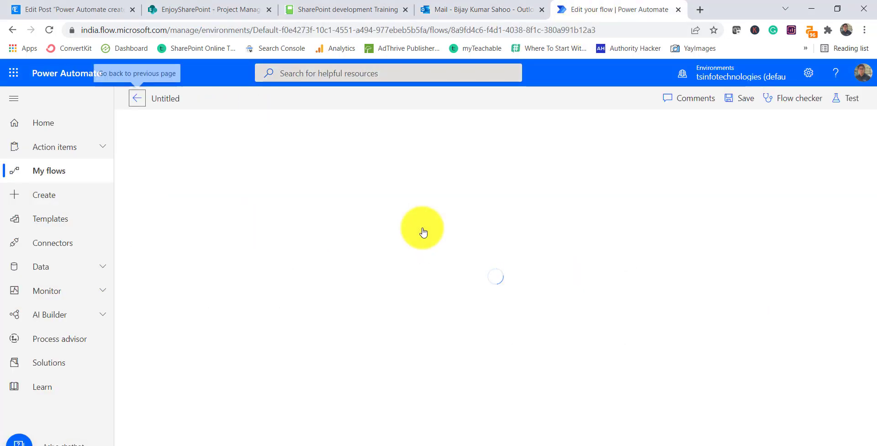
{"action": "left_click", "coordinate": [448, 365]}
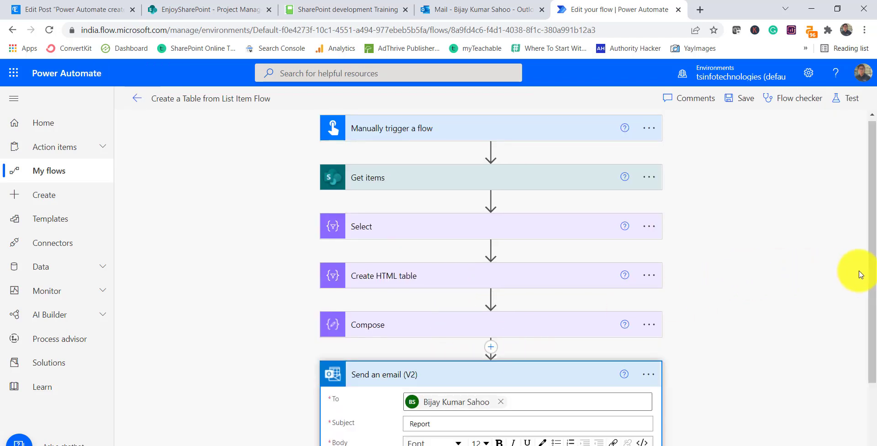
{"action": "left_click_drag", "start_coordinate": [868, 229], "coordinate": [856, 366]}
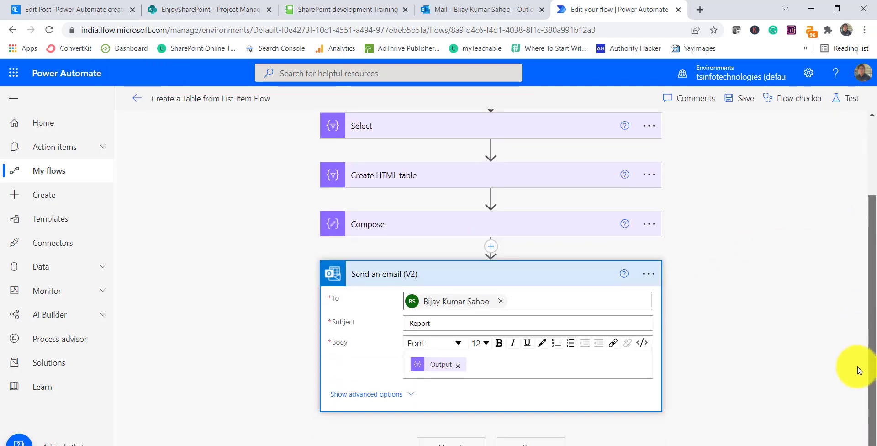
{"action": "left_click", "coordinate": [442, 369]}
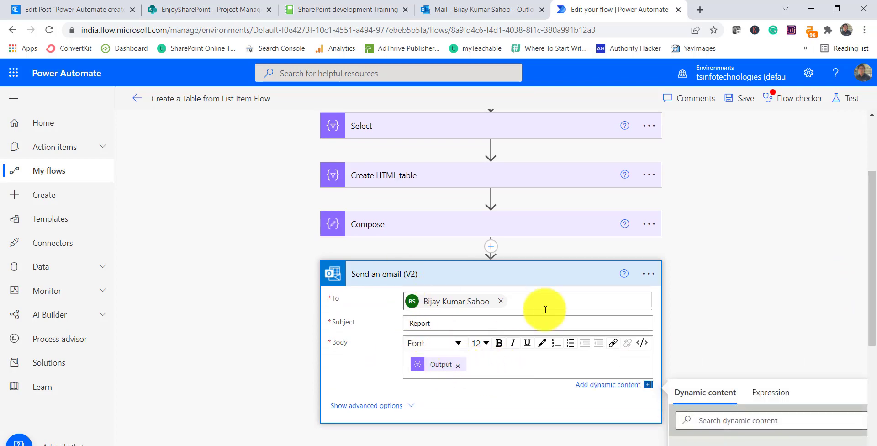
{"action": "scroll", "coordinate": [856, 319], "scroll_direction": "down", "scroll_amount": 5}
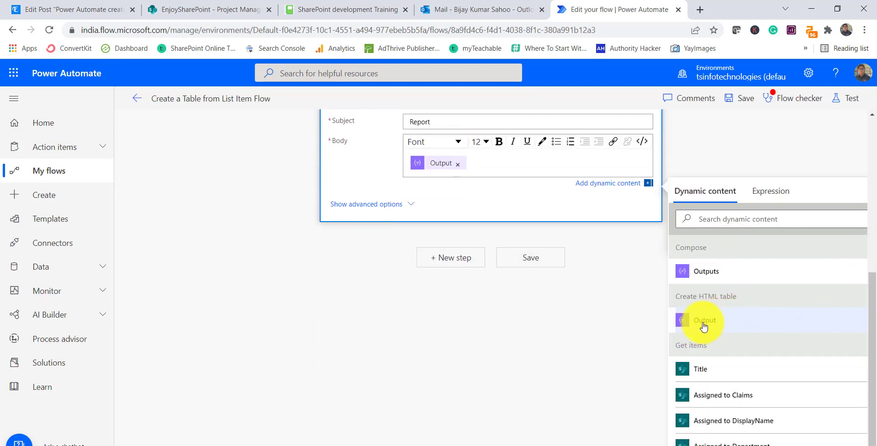
{"action": "scroll", "coordinate": [513, 314], "scroll_direction": "up", "scroll_amount": 3}
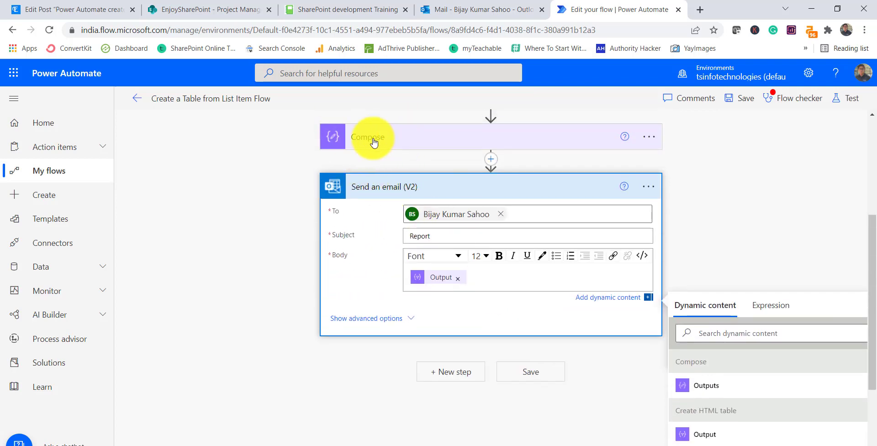
{"action": "left_click", "coordinate": [458, 279]}
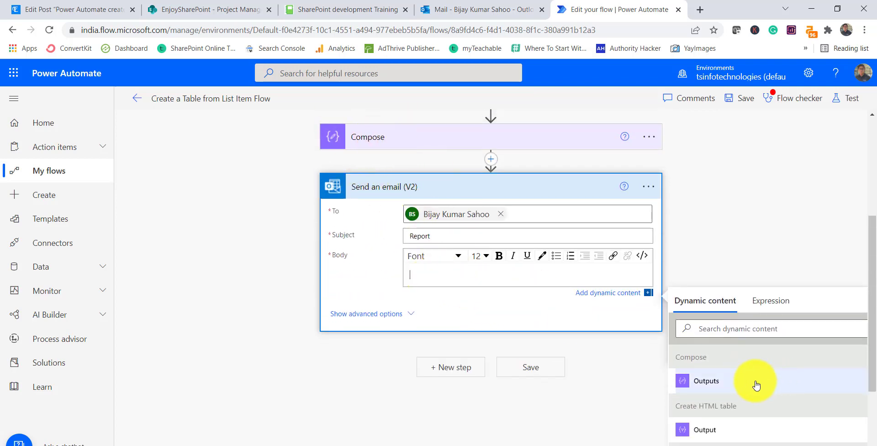
{"action": "left_click", "coordinate": [729, 382]}
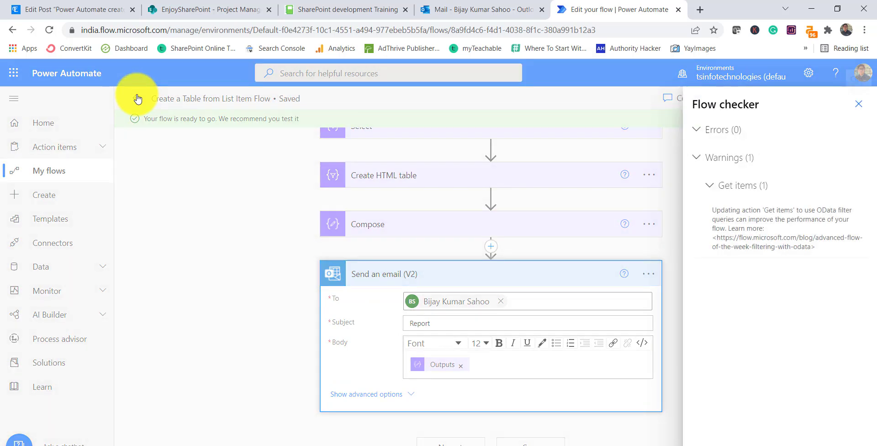
- Close the Flow checker and rerun the updated flow from its details page
{"action": "left_click", "coordinate": [858, 103]}
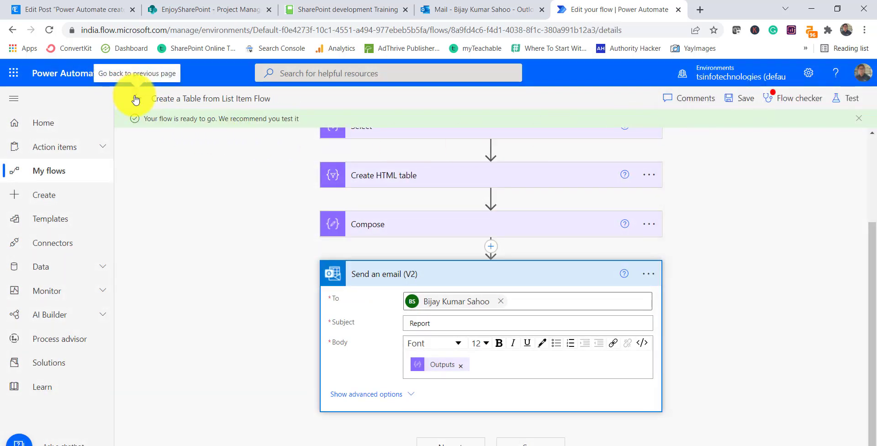
{"action": "left_click", "coordinate": [137, 98]}
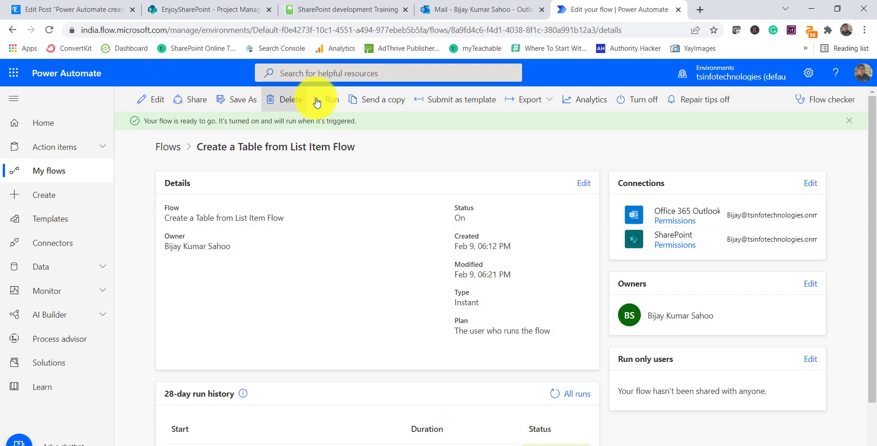
{"action": "left_click", "coordinate": [322, 99]}
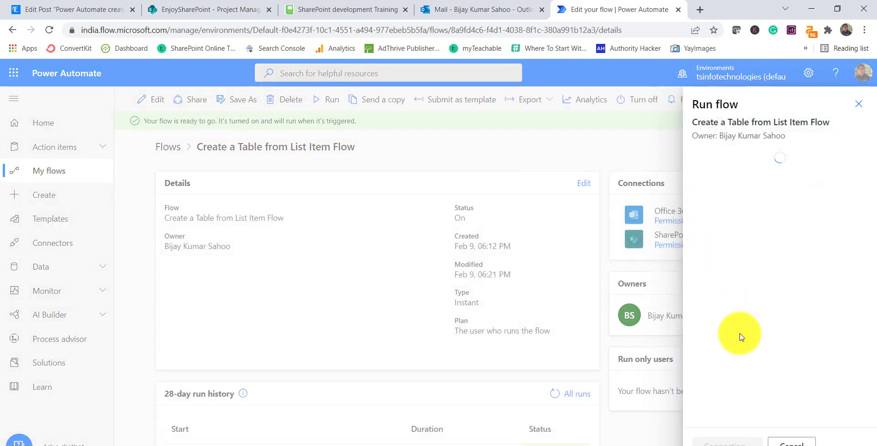
{"action": "left_click", "coordinate": [727, 442]}
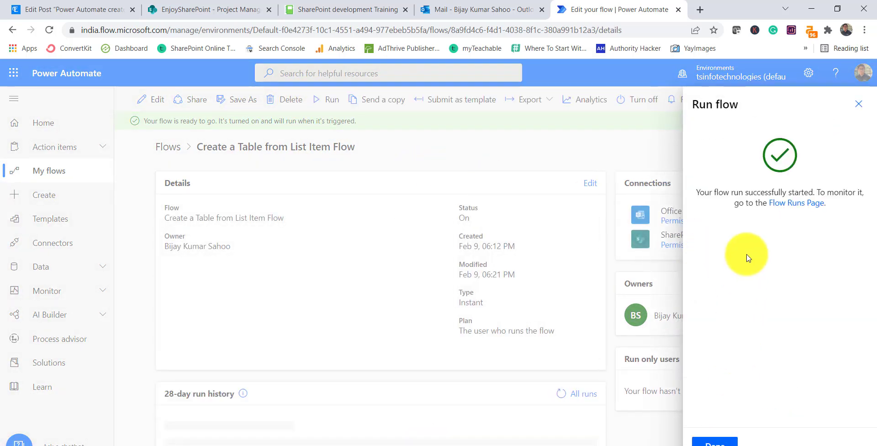
{"action": "left_click", "coordinate": [722, 442]}
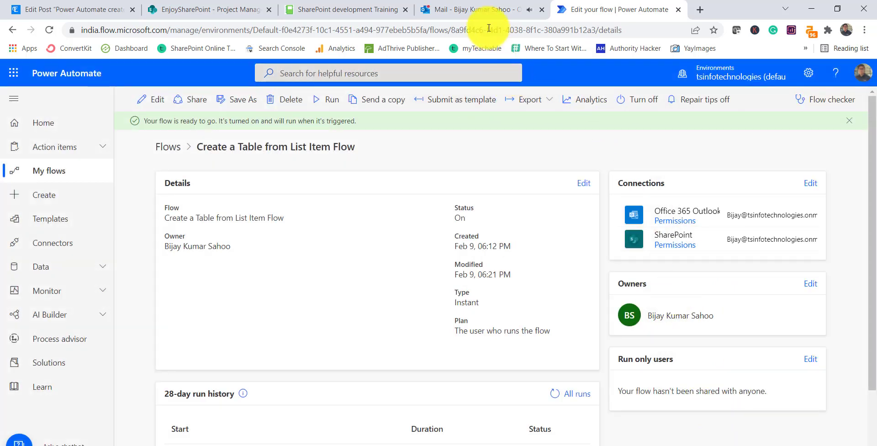
- Verify the 6:21 PM Report email's table now has borders, then return to the flow details
{"action": "left_click", "coordinate": [480, 10]}
{"action": "left_click", "coordinate": [235, 174]}
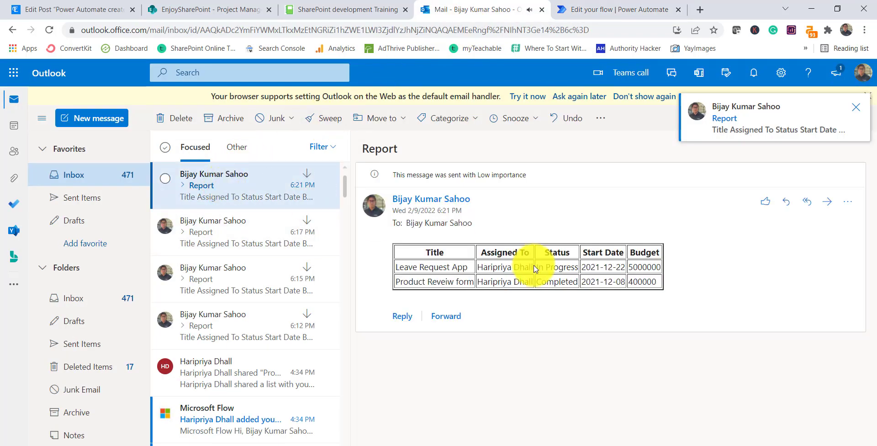
{"action": "left_click_drag", "start_coordinate": [398, 268], "coordinate": [652, 276]}
{"action": "left_click", "coordinate": [520, 263]}
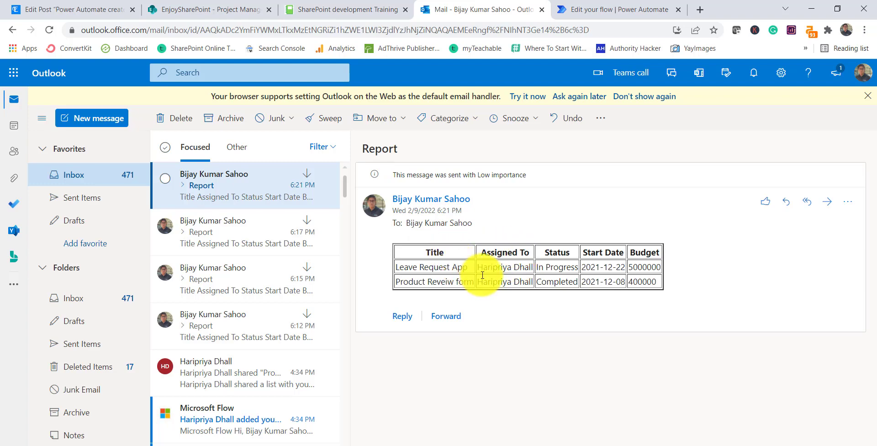
{"action": "left_click", "coordinate": [601, 16]}
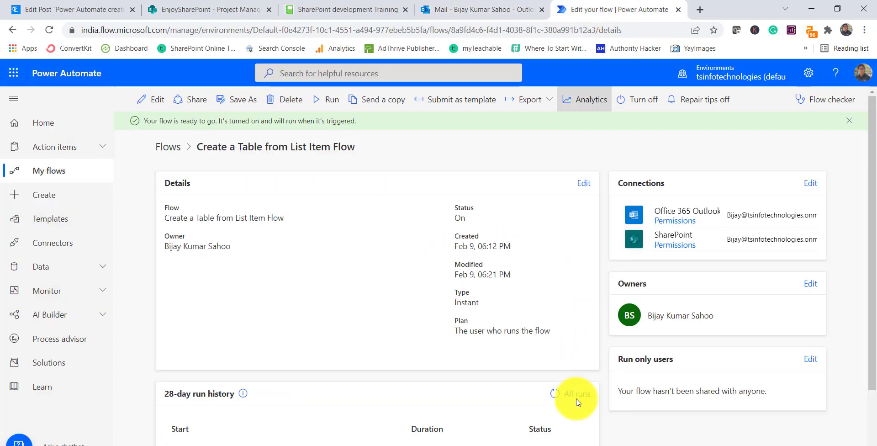